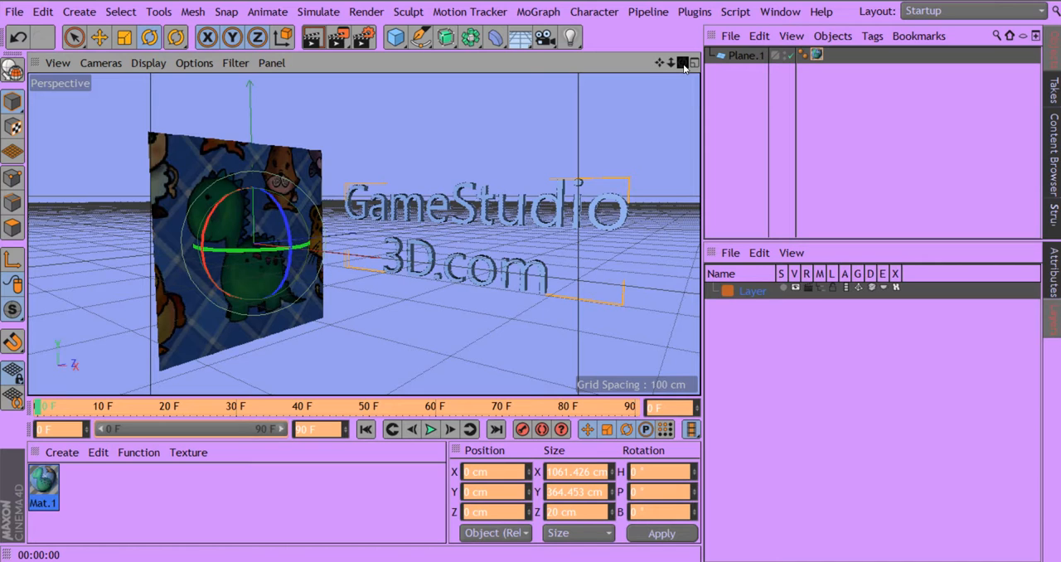
# Step: Select the dinosaur-textured plane and rotate it about its vertical axis to a bank angle of about -353°
pyautogui.moveTo(655, 64); pyautogui.dragTo(748, 54)
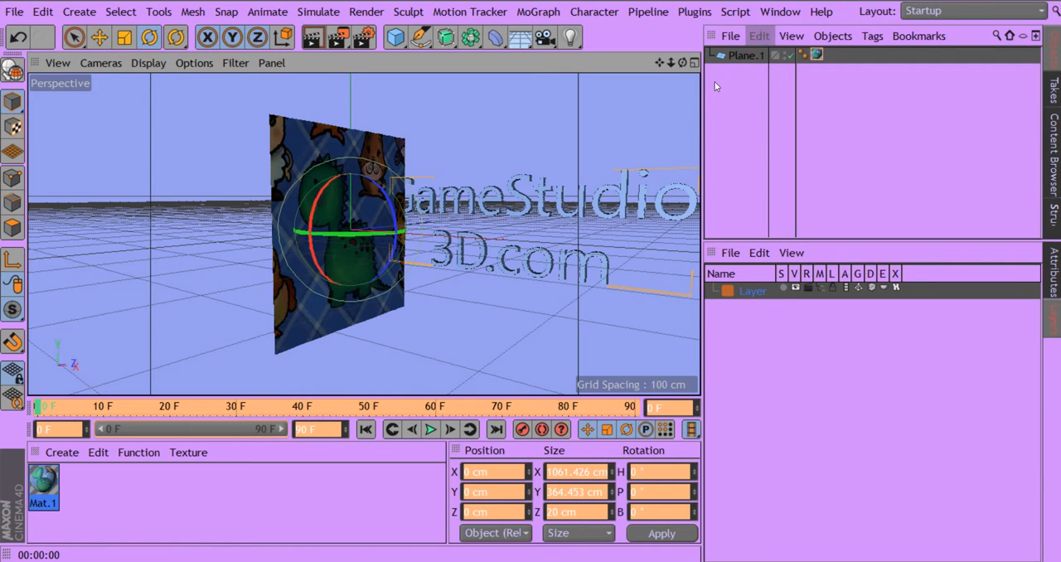
pyautogui.moveTo(682, 63)
pyautogui.mouseDown()
pyautogui.moveTo(601, 65)
pyautogui.moveTo(680, 62)
pyautogui.mouseUp()
pyautogui.moveTo(681, 63); pyautogui.dragTo(630, 66)
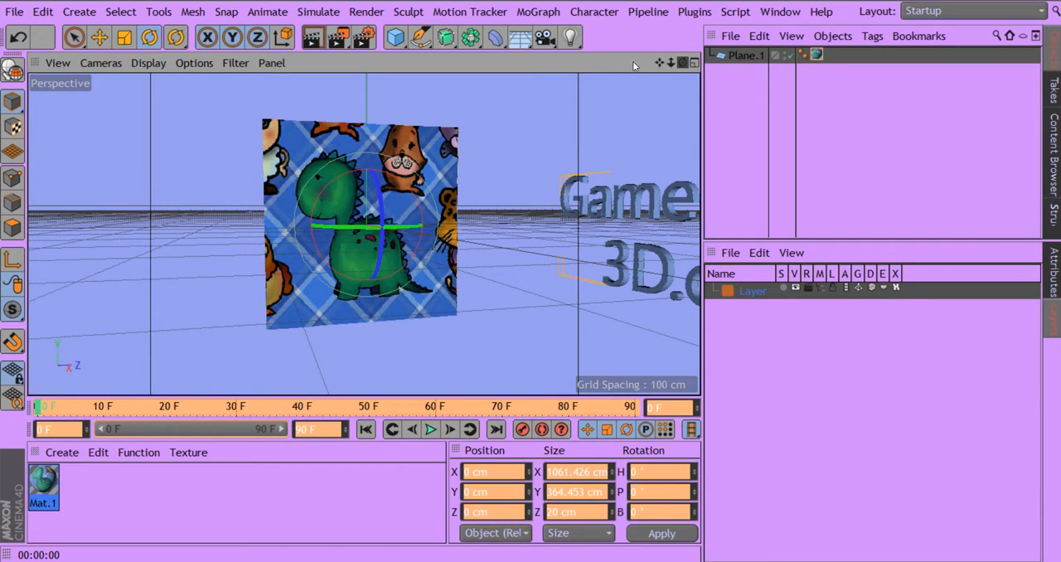
pyautogui.click(744, 57)
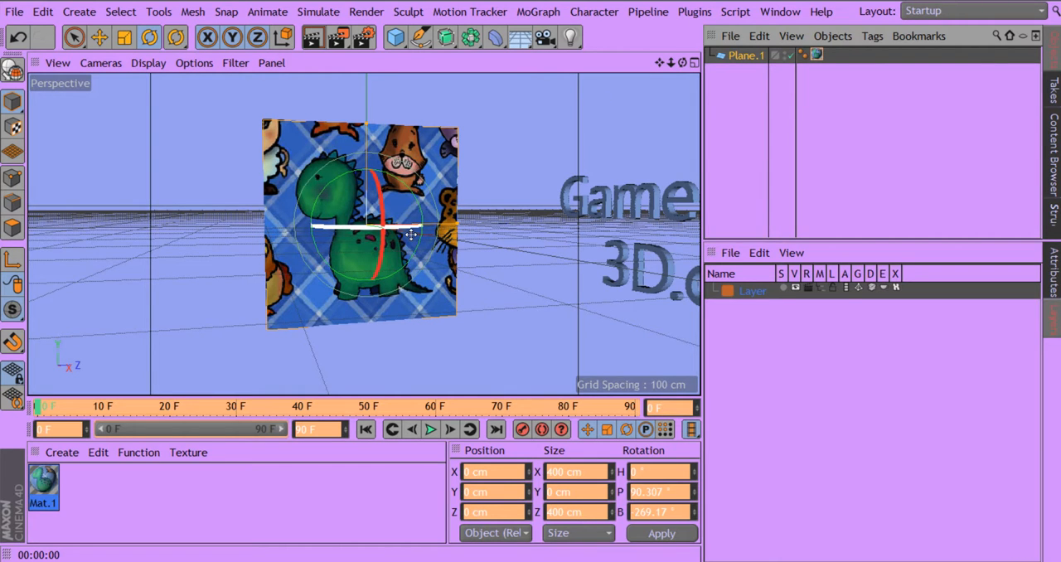
pyautogui.moveTo(411, 235); pyautogui.dragTo(253, 245)
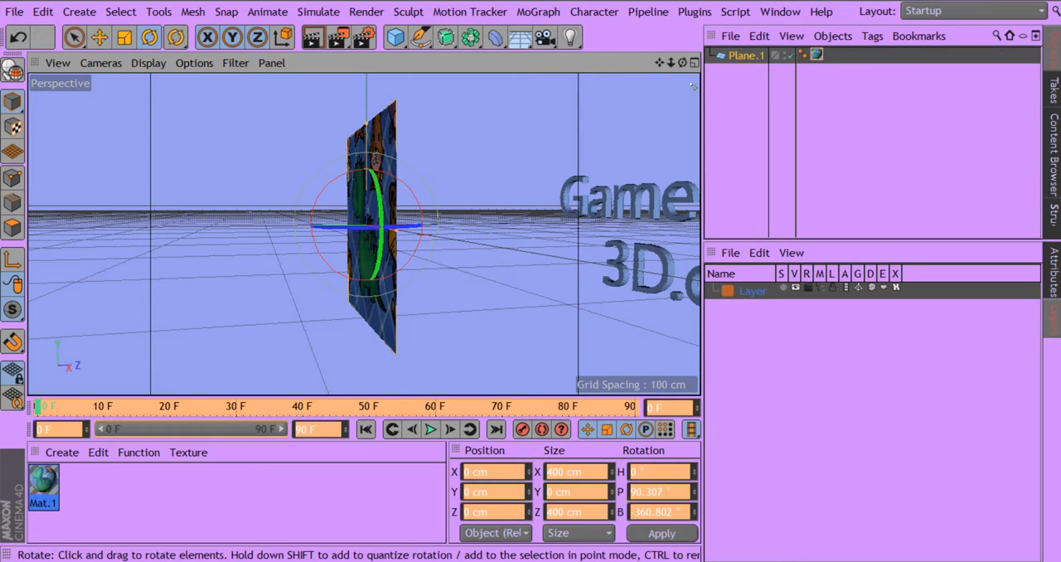
pyautogui.moveTo(682, 62); pyautogui.dragTo(792, 68)
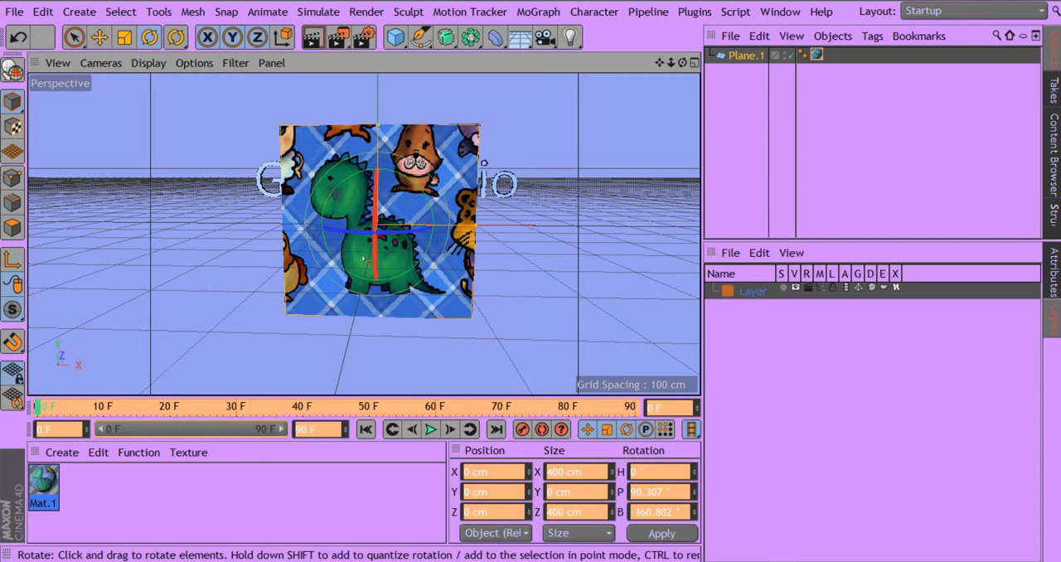
pyautogui.moveTo(396, 239); pyautogui.dragTo(488, 199)
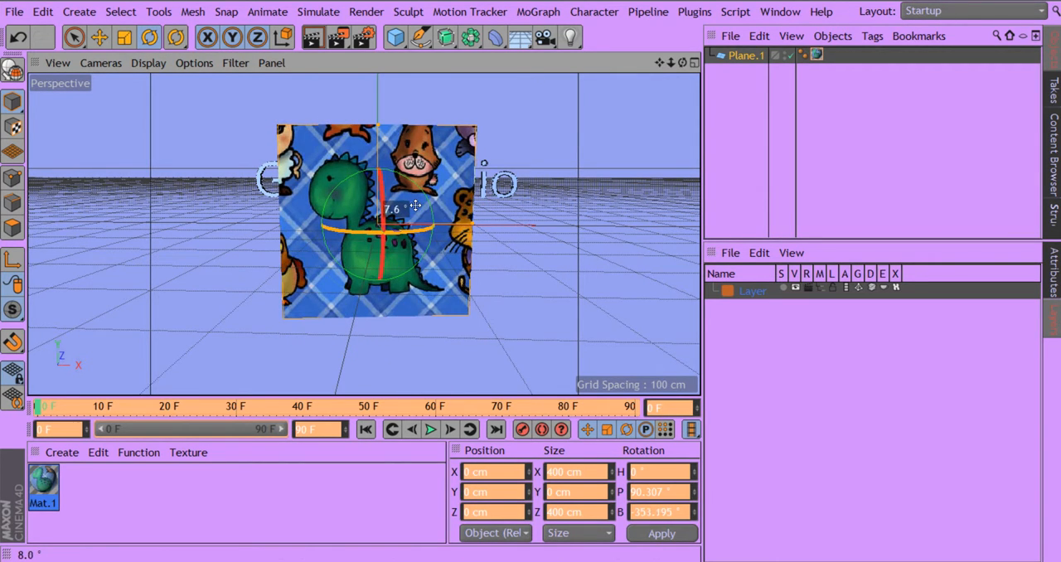
# Step: Duplicate the textured plane and rotate the copy to a bank angle of about -268° so it crosses the original
pyautogui.click(745, 57)
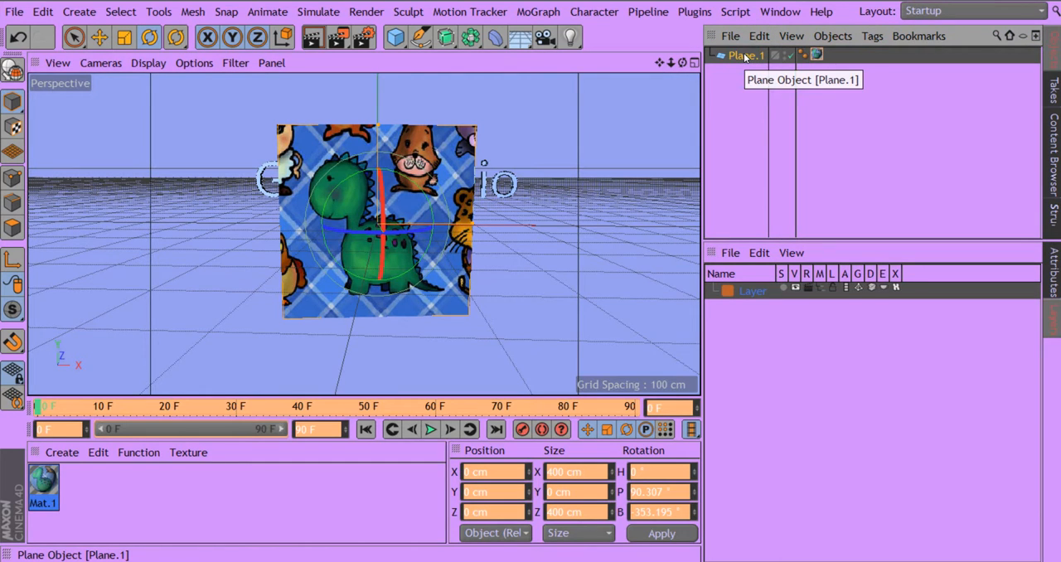
pyautogui.moveTo(745, 56); pyautogui.dragTo(741, 81)
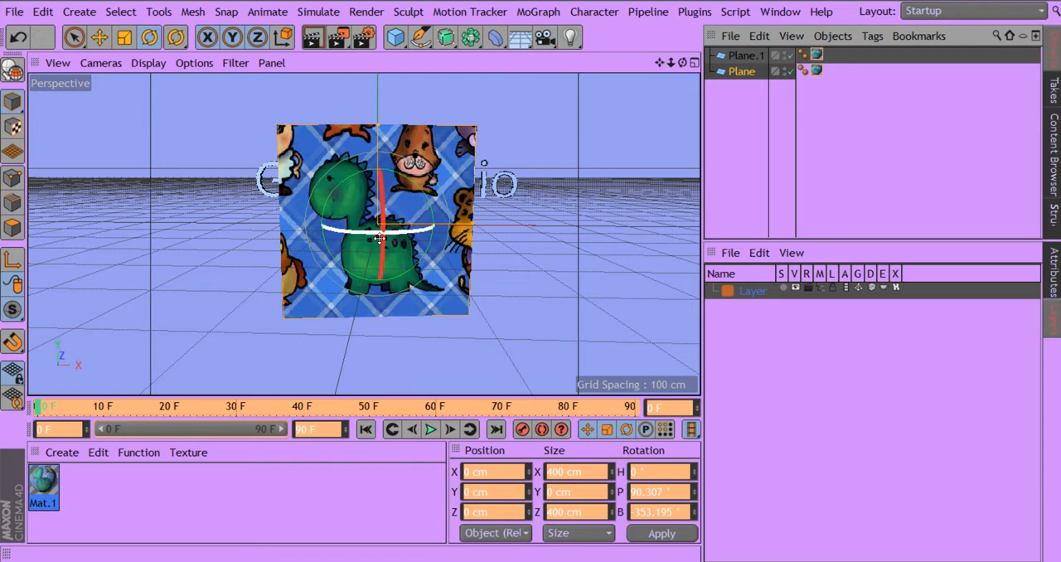
pyautogui.moveTo(369, 240); pyautogui.dragTo(513, 218)
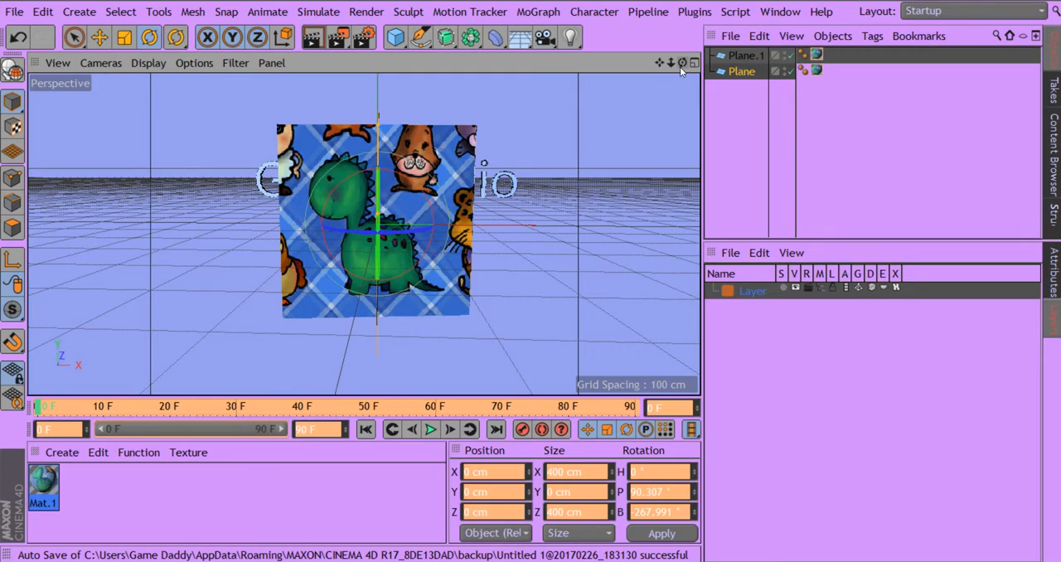
pyautogui.moveTo(682, 65); pyautogui.dragTo(773, 80)
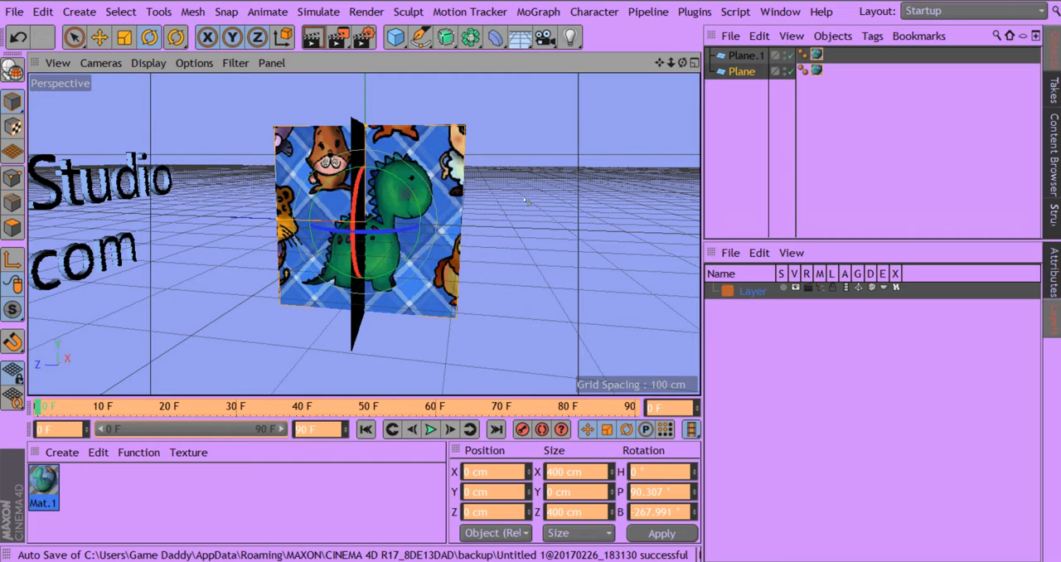
# Step: Remove the Mat.1 texture tag from the duplicate plane and view the material's color settings
pyautogui.click(817, 71)
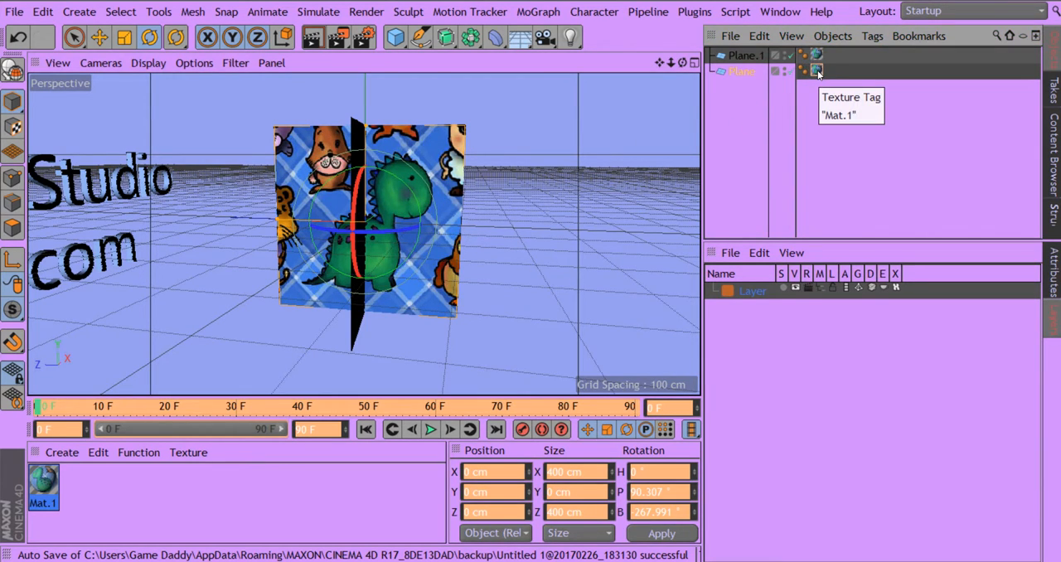
pyautogui.press('Delete')
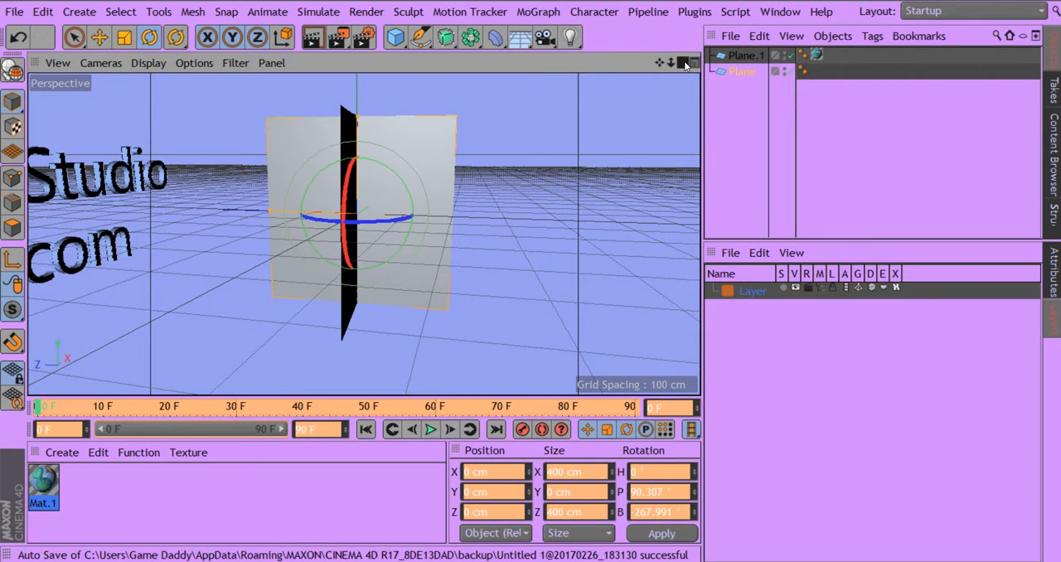
pyautogui.moveTo(681, 64); pyautogui.dragTo(639, 55)
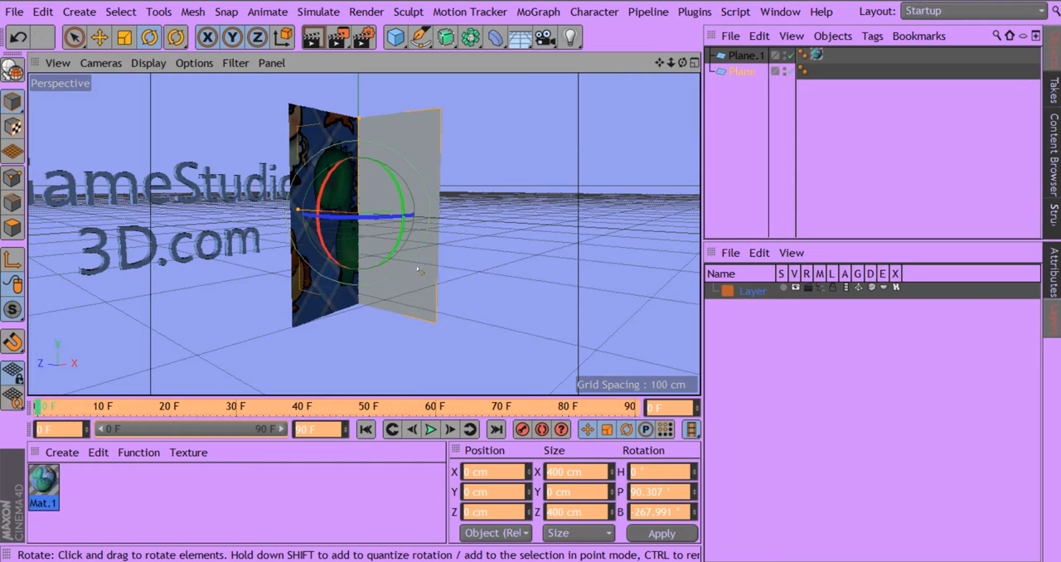
pyautogui.doubleClick(40, 490)
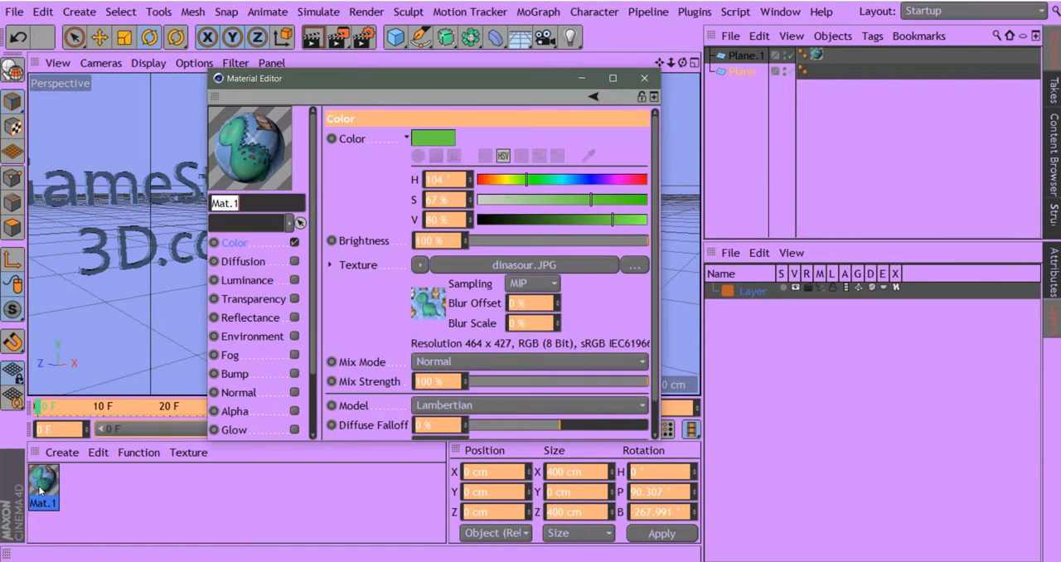
pyautogui.click(646, 79)
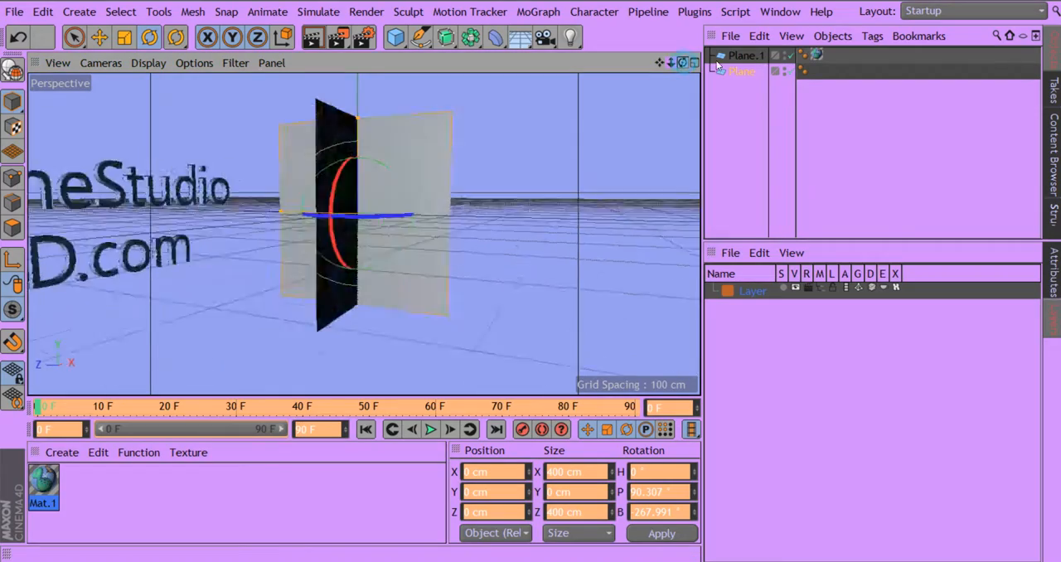
# Step: Delete the untextured duplicate plane
pyautogui.moveTo(716, 63); pyautogui.dragTo(627, 69)
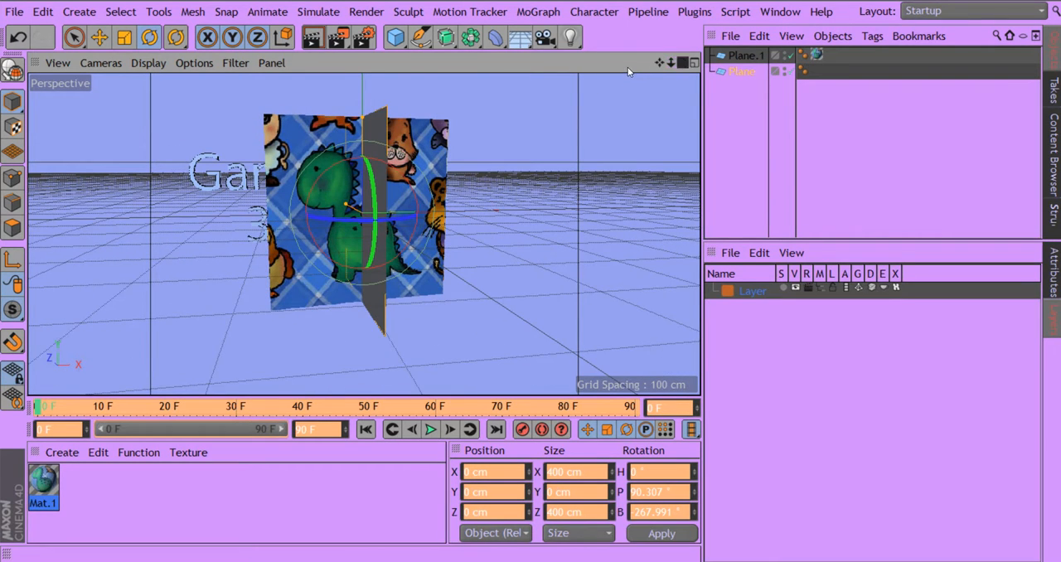
pyautogui.click(733, 75)
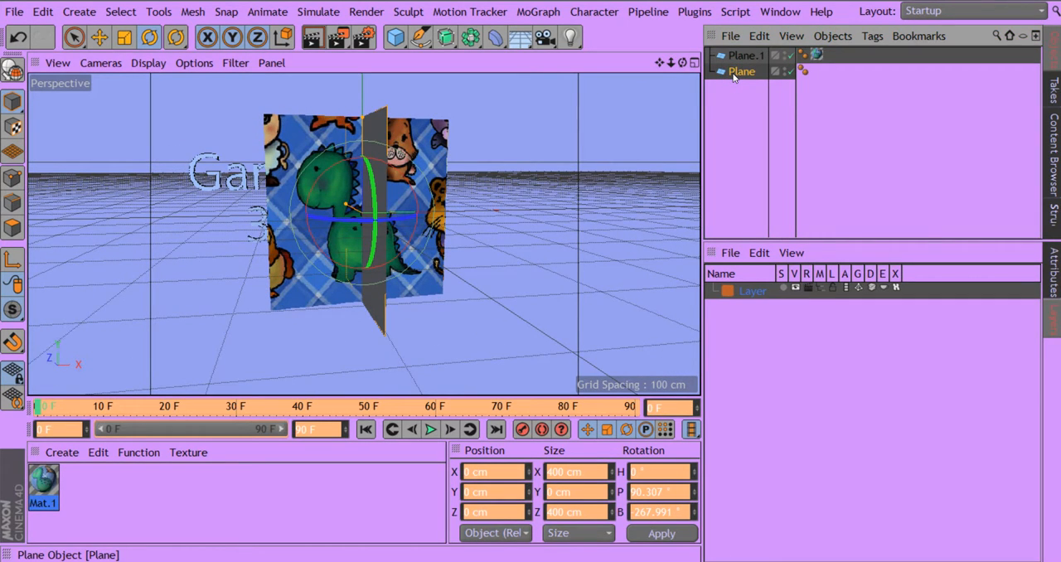
pyautogui.press('Delete')
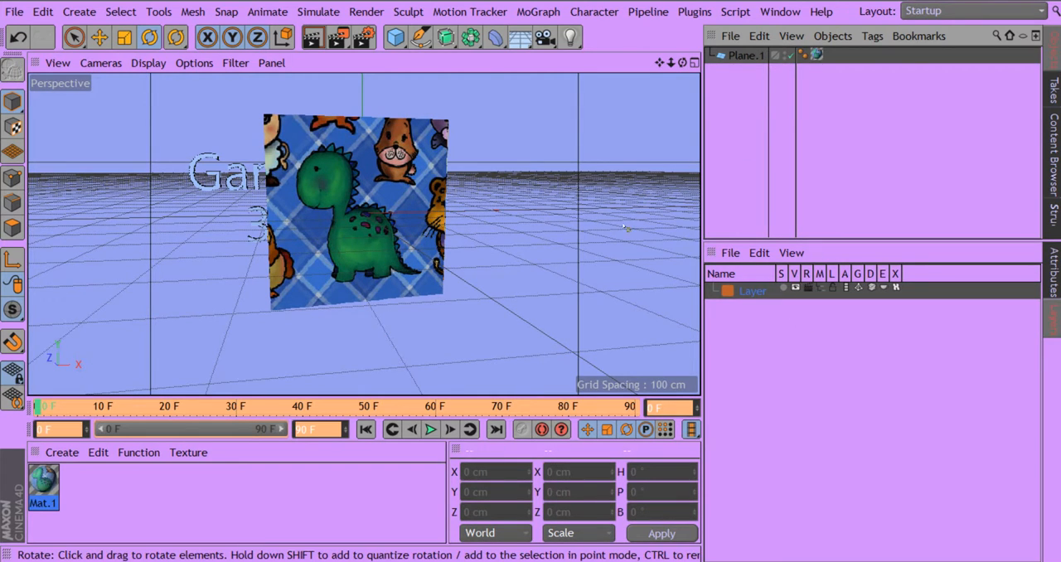
# Step: Rotate the remaining textured plane to a bank angle of about -360° to align it with the world X axis
pyautogui.moveTo(659, 63); pyautogui.dragTo(529, 131)
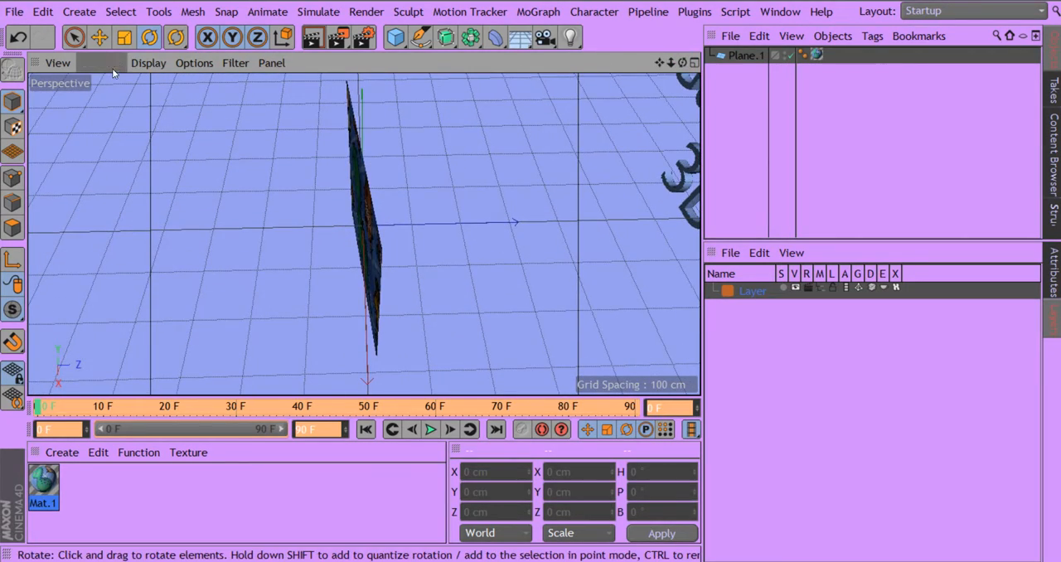
pyautogui.click(101, 38)
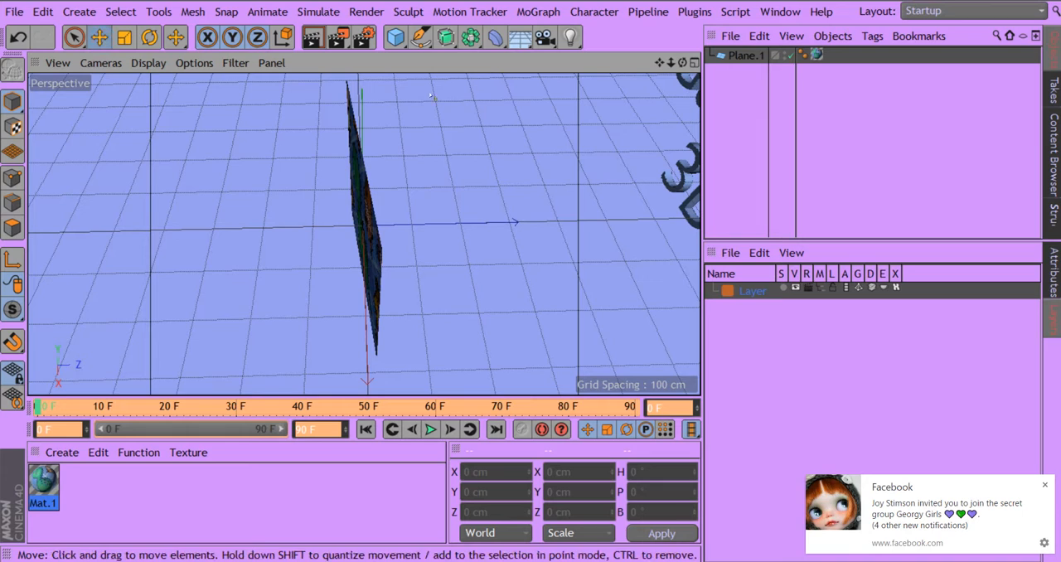
pyautogui.click(1046, 487)
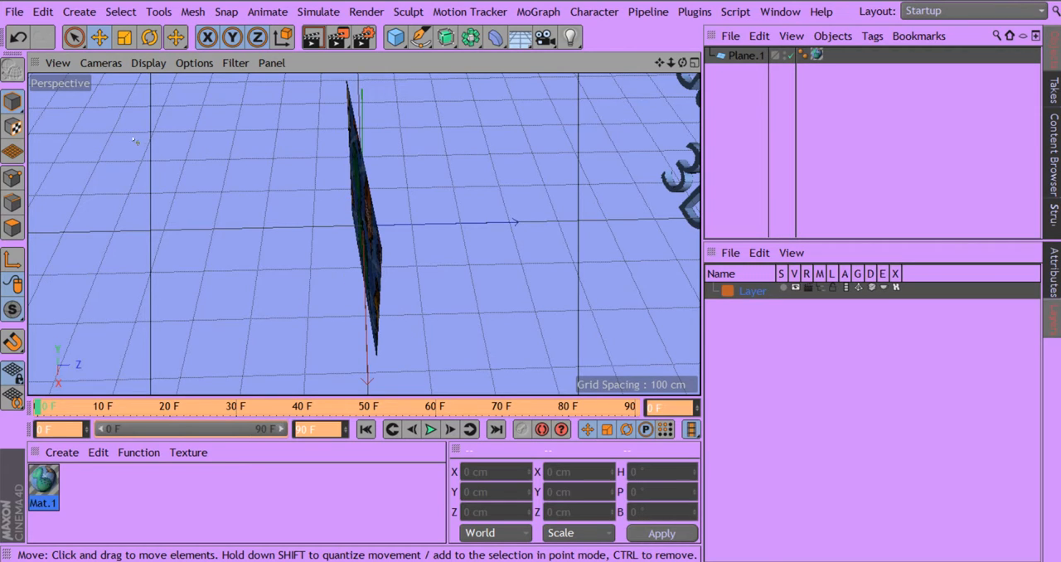
pyautogui.click(150, 37)
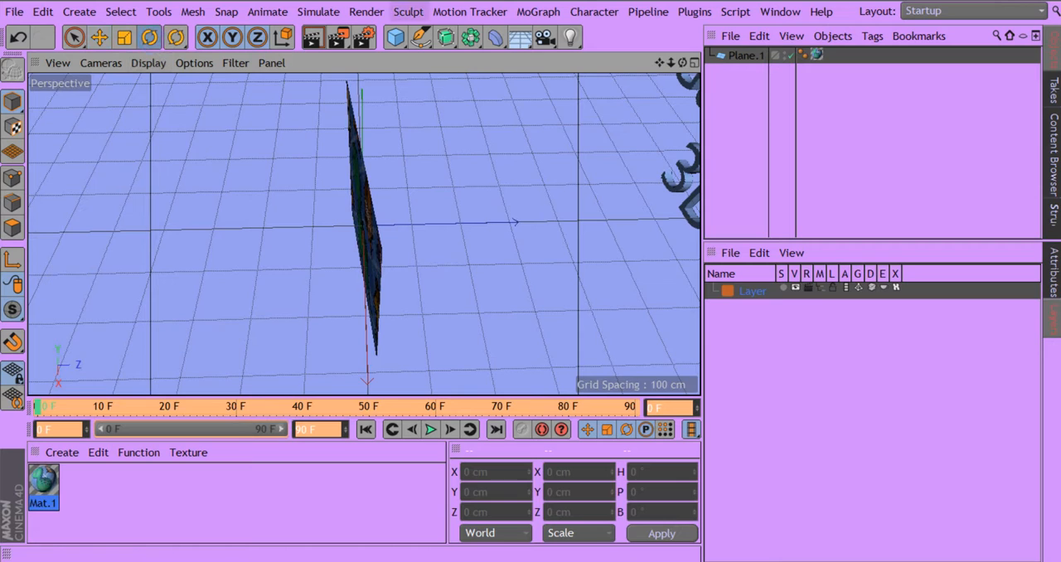
pyautogui.click(743, 56)
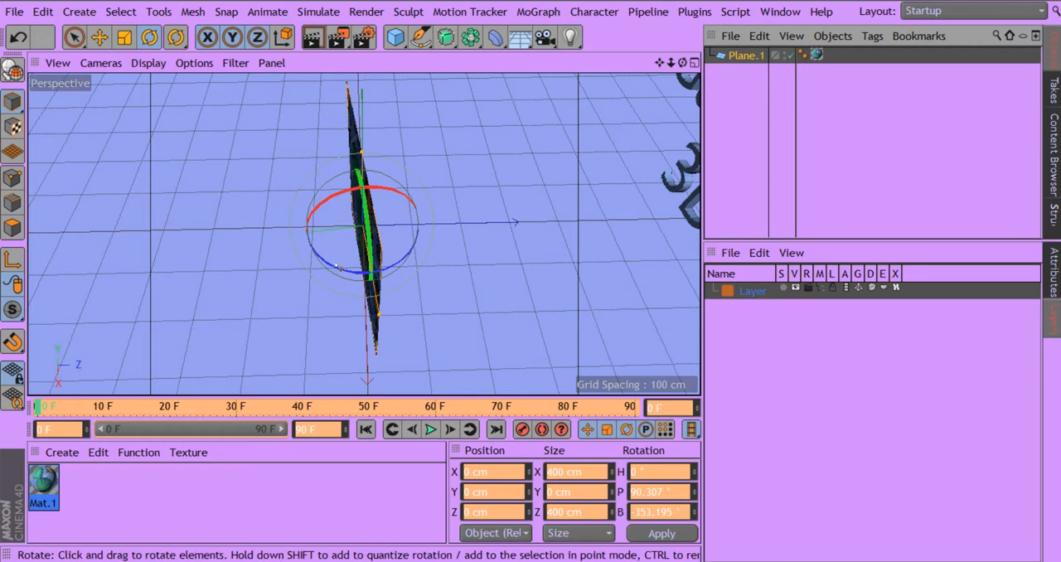
pyautogui.click(152, 43)
pyautogui.moveTo(343, 264); pyautogui.dragTo(337, 274)
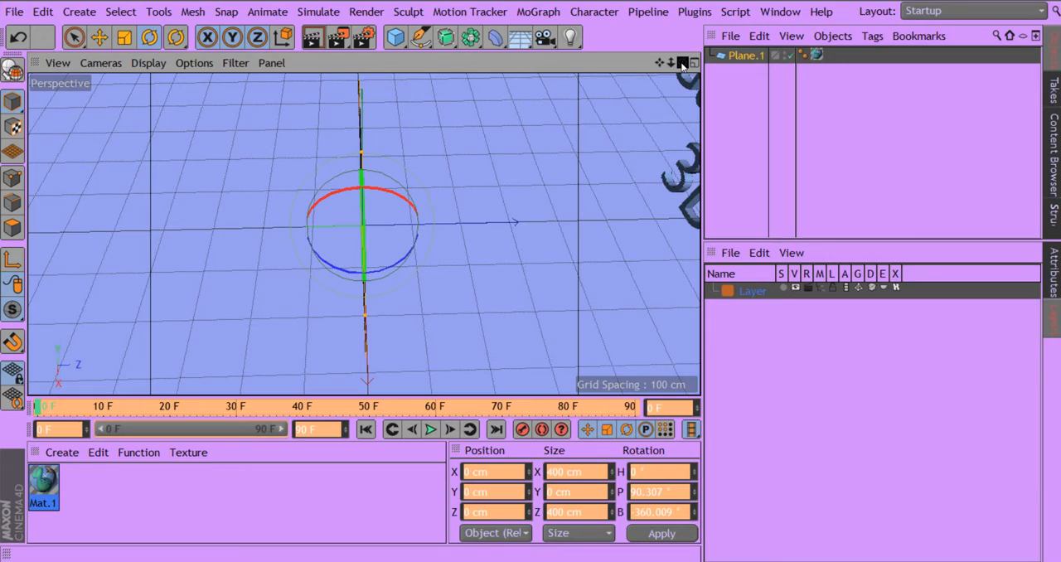
# Step: Examine the textured plane and the 3D text from above, from far away and from the front
pyautogui.moveTo(681, 65)
pyautogui.mouseDown()
pyautogui.moveTo(697, 34)
pyautogui.moveTo(769, 24)
pyautogui.moveTo(714, 43)
pyautogui.moveTo(682, 124)
pyautogui.moveTo(769, 27)
pyautogui.moveTo(682, 65)
pyautogui.mouseUp()
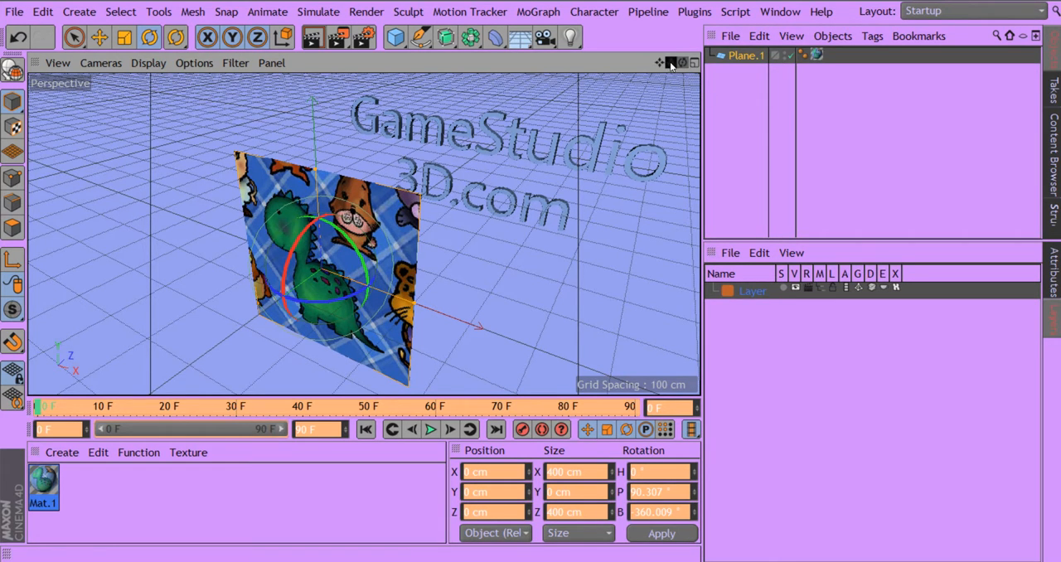
pyautogui.moveTo(671, 64); pyautogui.dragTo(554, 111)
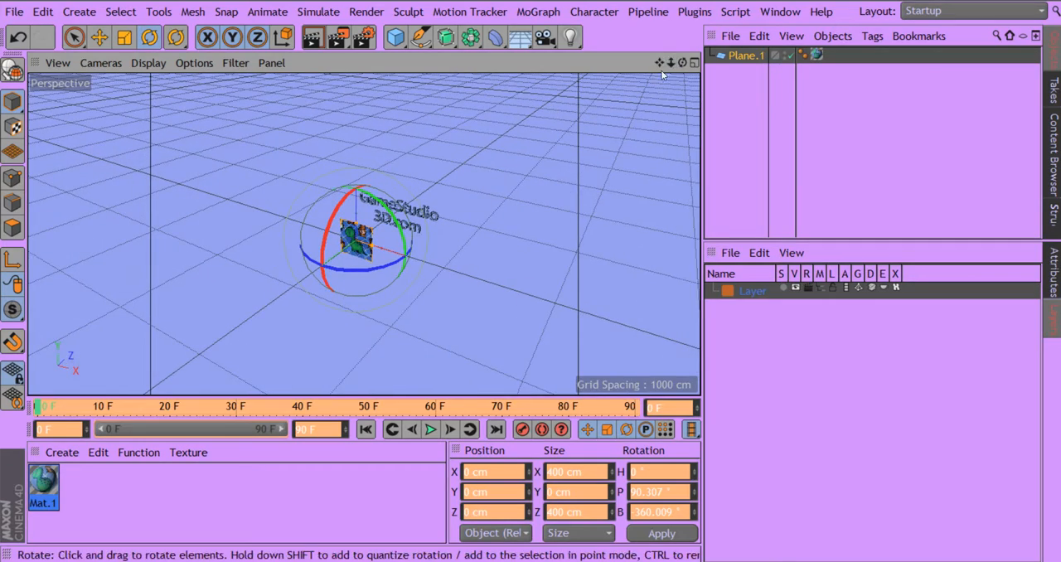
pyautogui.moveTo(683, 62); pyautogui.dragTo(615, 44)
pyautogui.moveTo(607, 23); pyautogui.dragTo(720, 114)
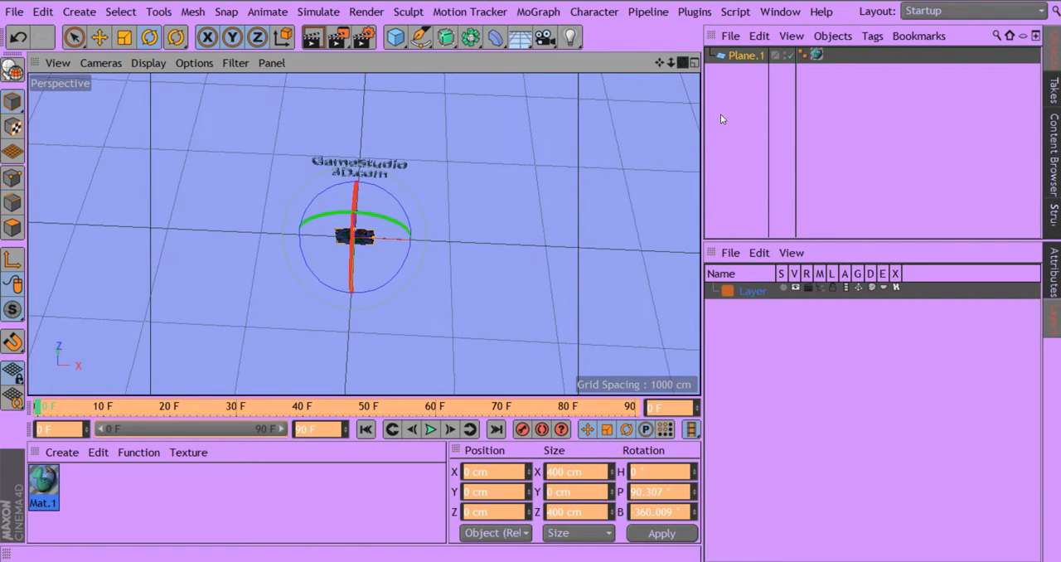
pyautogui.moveTo(659, 62); pyautogui.dragTo(732, 64)
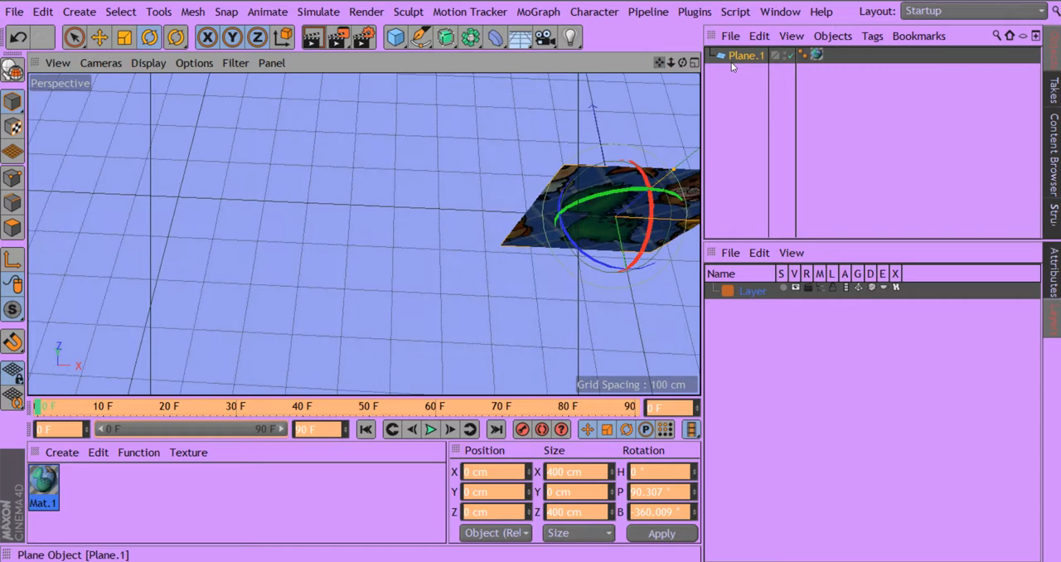
pyautogui.moveTo(657, 63); pyautogui.dragTo(464, 83)
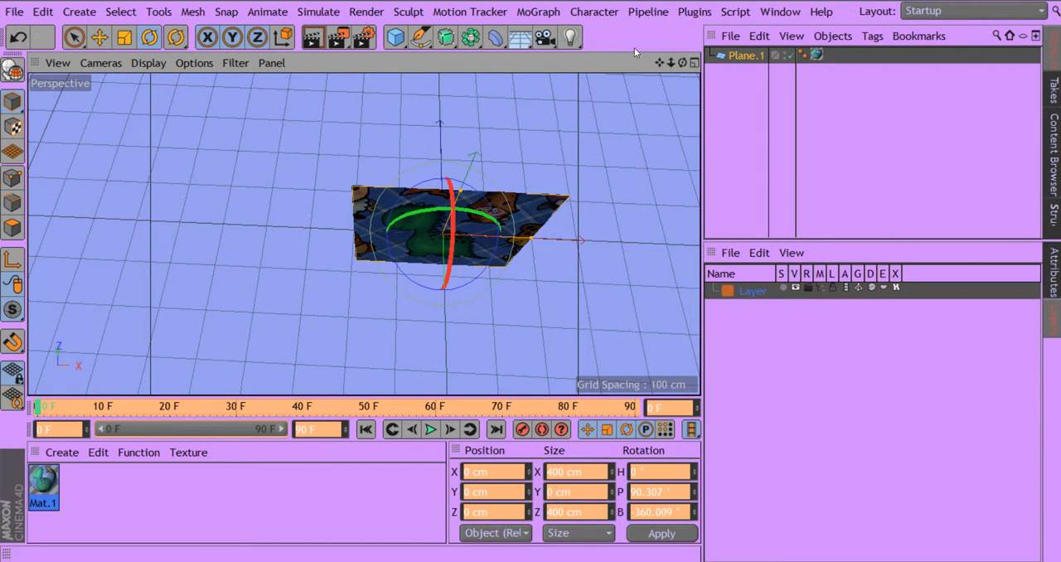
pyautogui.moveTo(662, 60); pyautogui.dragTo(608, 38)
pyautogui.moveTo(682, 63); pyautogui.dragTo(650, 106)
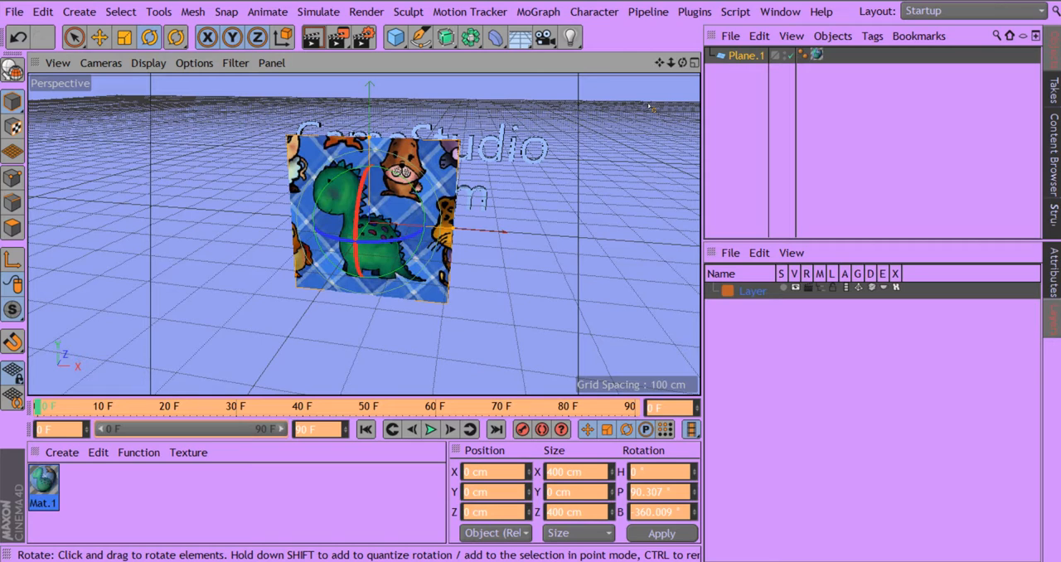
pyautogui.moveTo(661, 64); pyautogui.dragTo(670, 66)
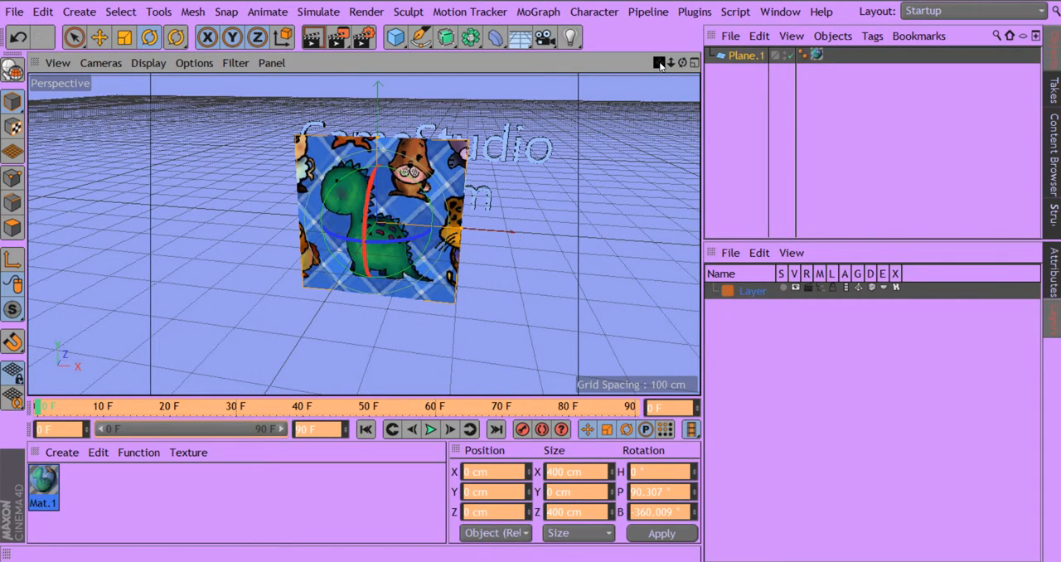
pyautogui.moveTo(666, 65); pyautogui.dragTo(684, 54)
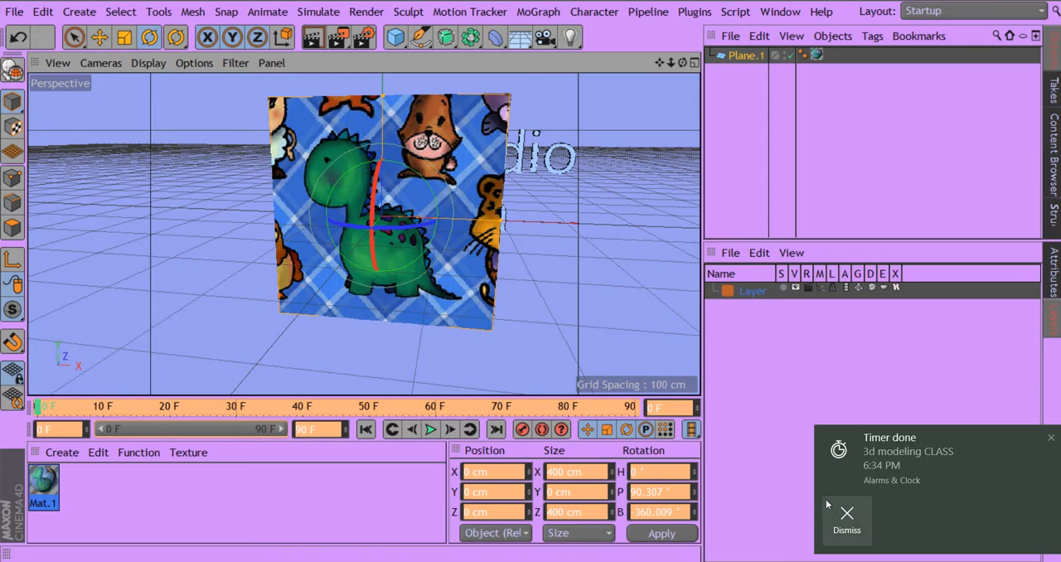
pyautogui.click(847, 518)
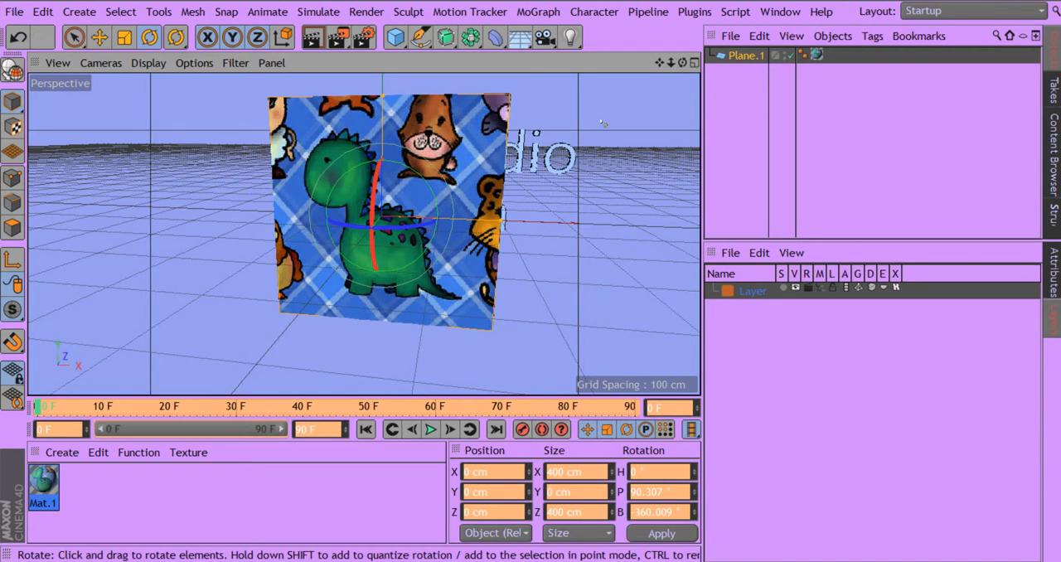
# Step: Center the textured plane in the view and switch to polygon mode
pyautogui.moveTo(662, 66); pyautogui.dragTo(635, 93)
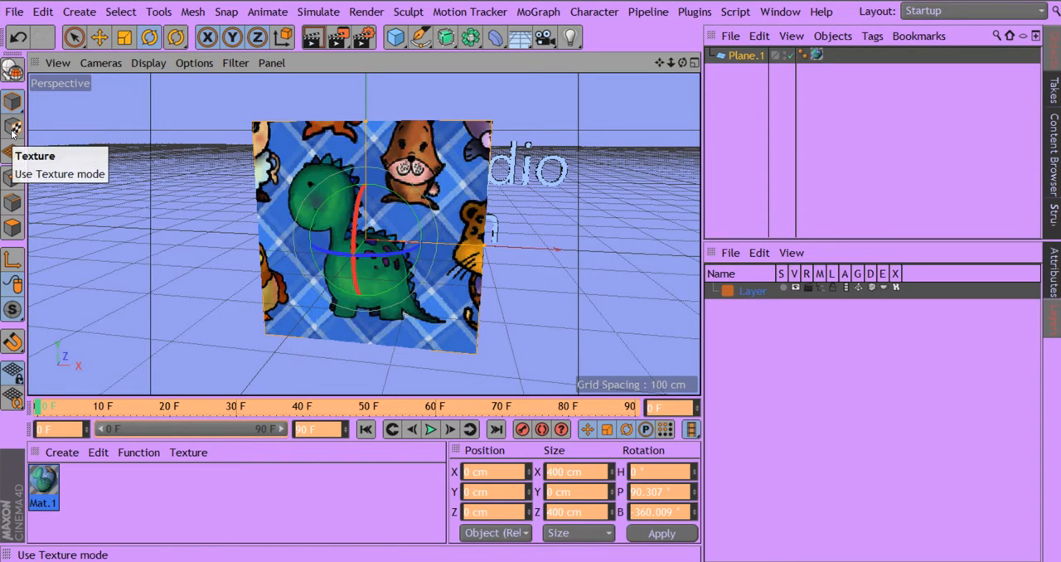
pyautogui.click(13, 234)
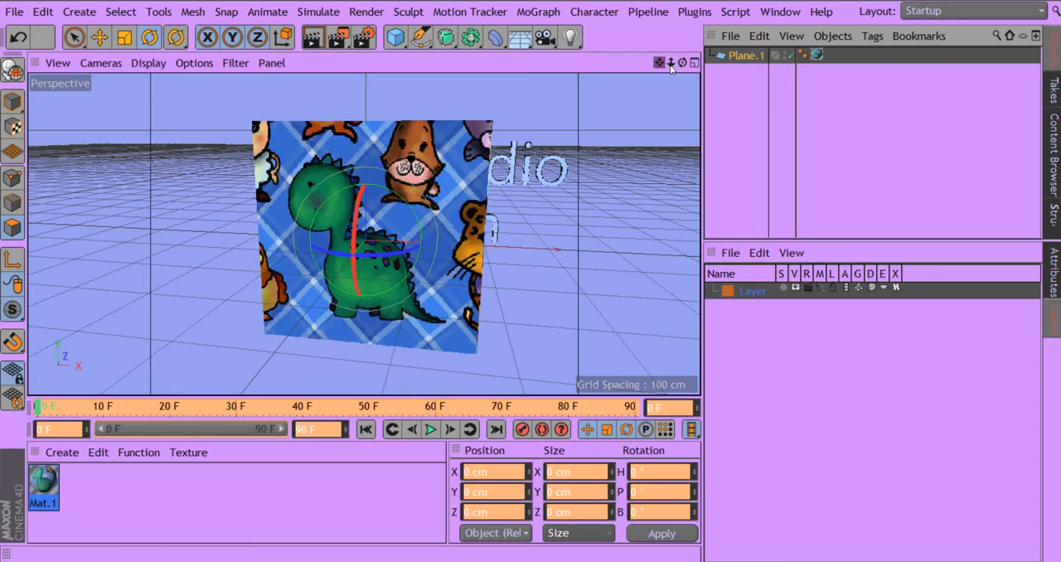
# Step: Convert the textured plane to an editable polygon object and select the polygons around the dinosaur's head and back with Live Selection
pyautogui.moveTo(683, 63); pyautogui.dragTo(662, 63)
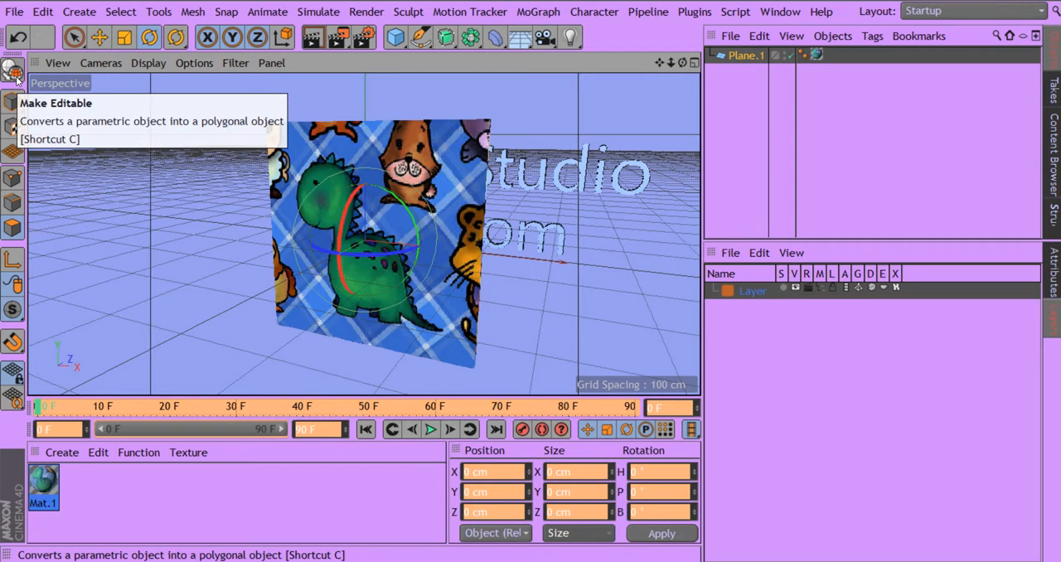
pyautogui.click(14, 73)
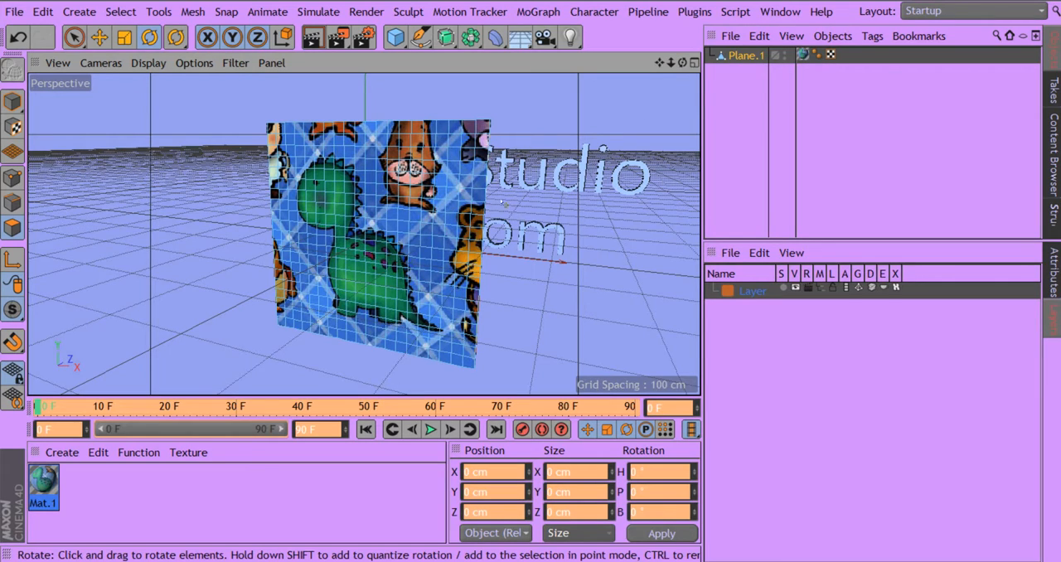
pyautogui.moveTo(671, 62); pyautogui.dragTo(704, 62)
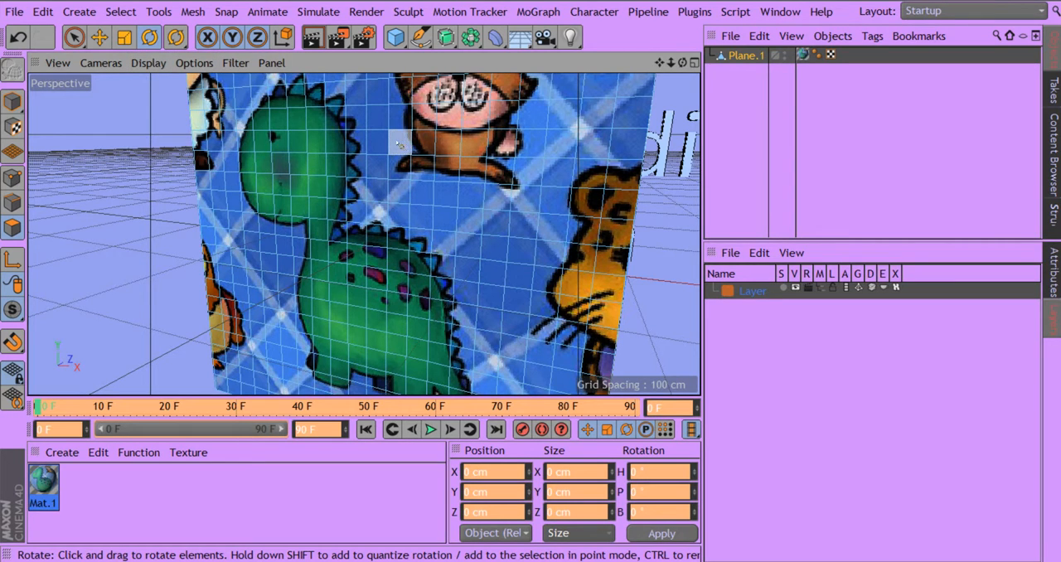
pyautogui.click(73, 39)
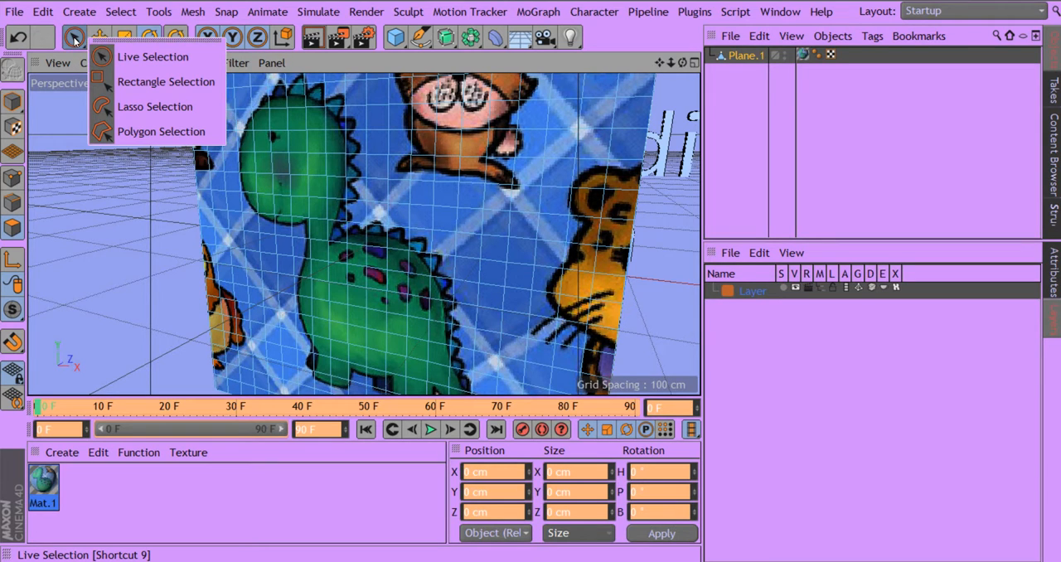
pyautogui.click(124, 57)
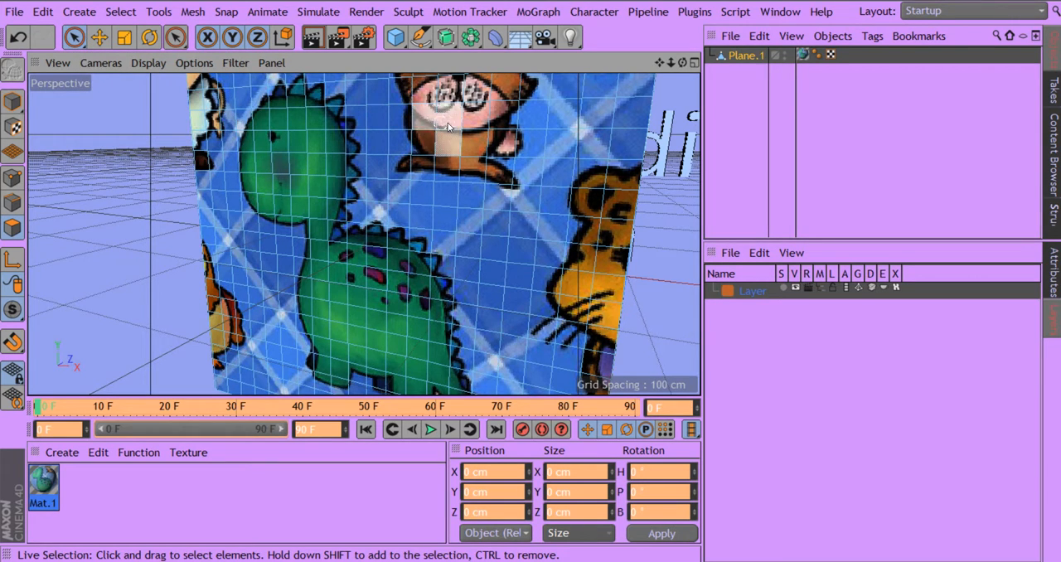
pyautogui.moveTo(449, 127); pyautogui.dragTo(402, 126)
pyautogui.moveTo(330, 154)
pyautogui.mouseDown()
pyautogui.moveTo(396, 166)
pyautogui.moveTo(369, 207)
pyautogui.moveTo(456, 195)
pyautogui.moveTo(341, 283)
pyautogui.mouseUp()
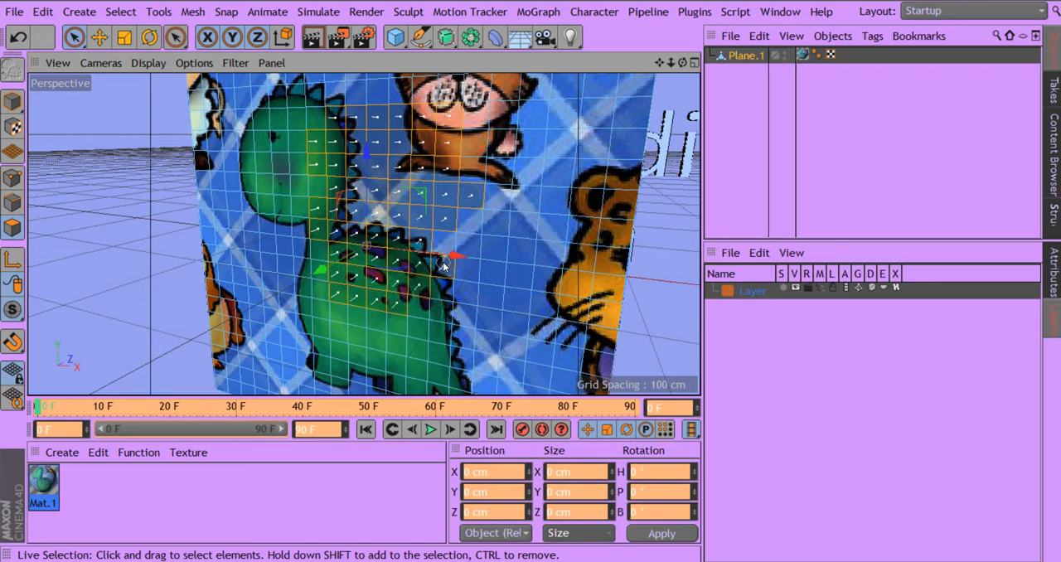
pyautogui.moveTo(443, 265)
pyautogui.mouseDown()
pyautogui.moveTo(498, 199)
pyautogui.moveTo(473, 286)
pyautogui.moveTo(383, 195)
pyautogui.mouseUp()
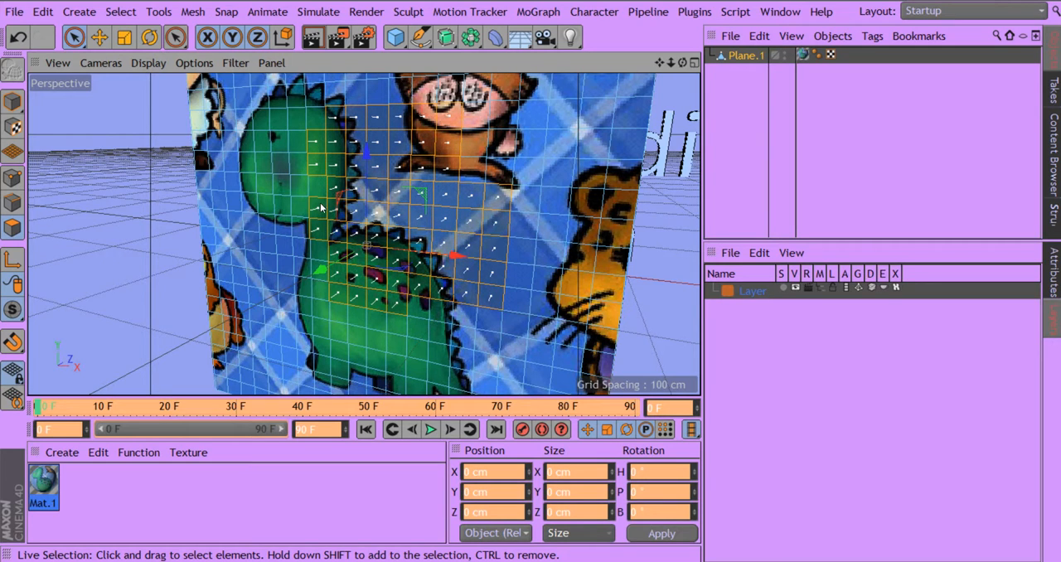
pyautogui.moveTo(311, 278)
pyautogui.mouseDown()
pyautogui.moveTo(286, 166)
pyautogui.moveTo(365, 107)
pyautogui.mouseUp()
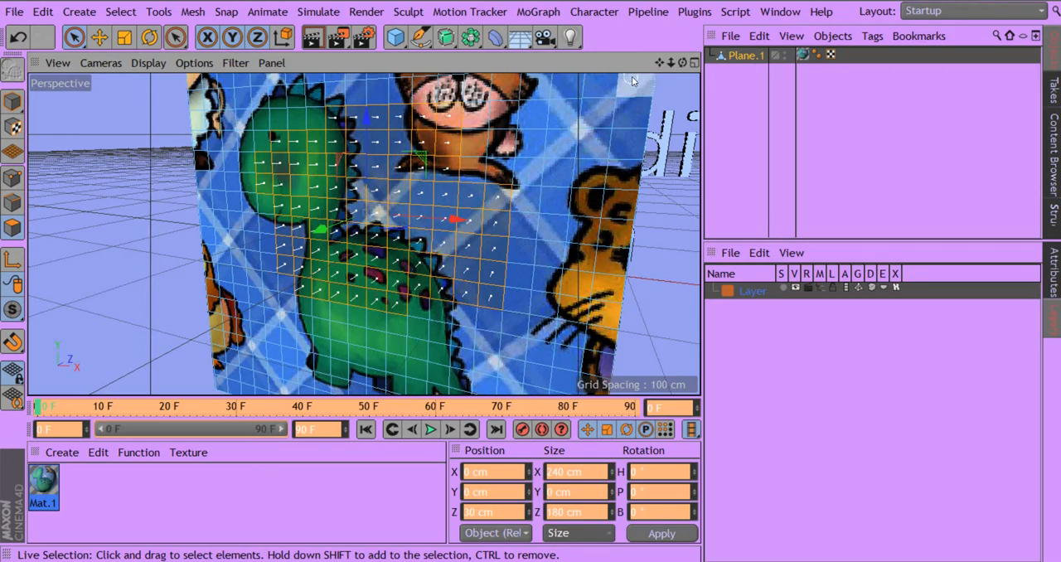
# Step: Add a light object and move it along the X axis out past the side of the textured plane
pyautogui.moveTo(660, 63); pyautogui.dragTo(689, 61, button='right')
pyautogui.moveTo(684, 63); pyautogui.dragTo(731, 42)
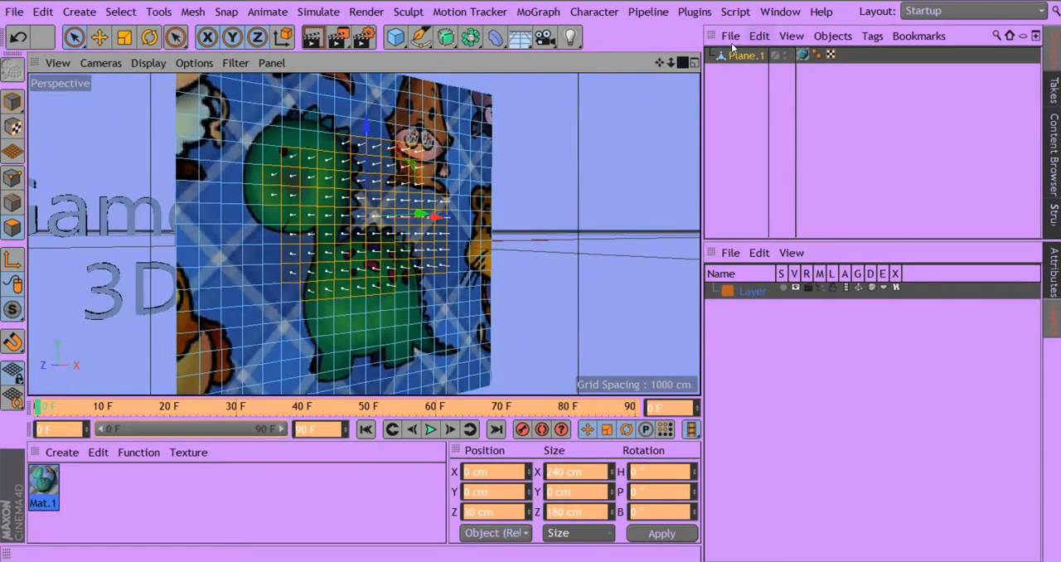
pyautogui.click(570, 37)
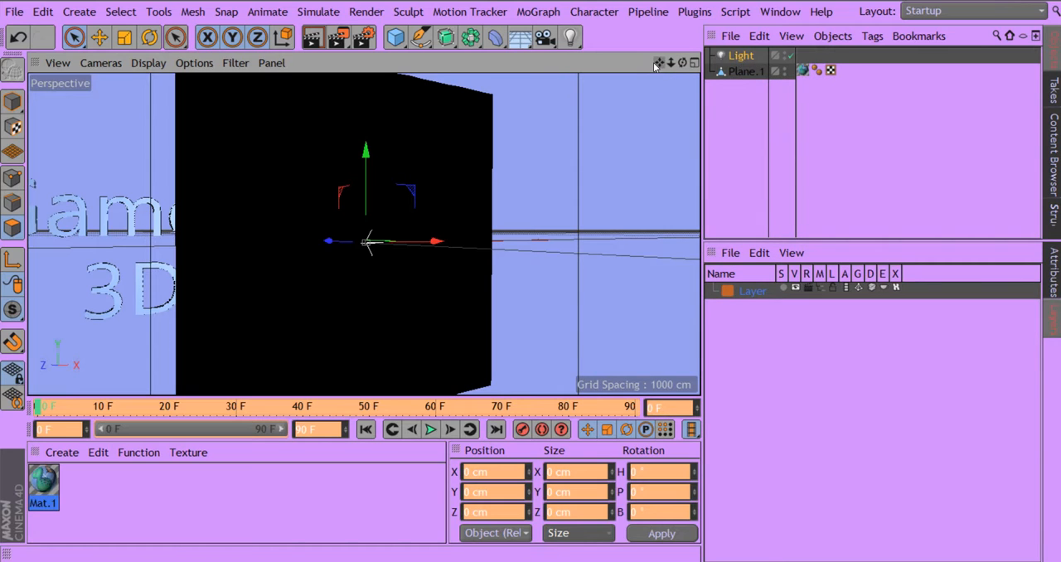
pyautogui.moveTo(659, 63); pyautogui.dragTo(591, 57, button='right')
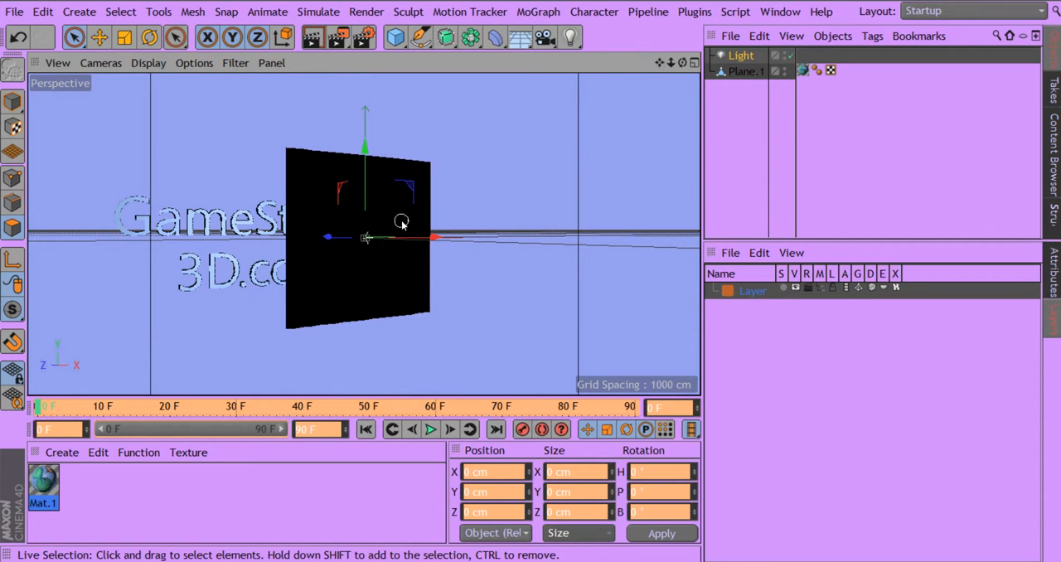
pyautogui.moveTo(438, 240); pyautogui.dragTo(591, 237)
pyautogui.moveTo(660, 63); pyautogui.dragTo(632, 154)
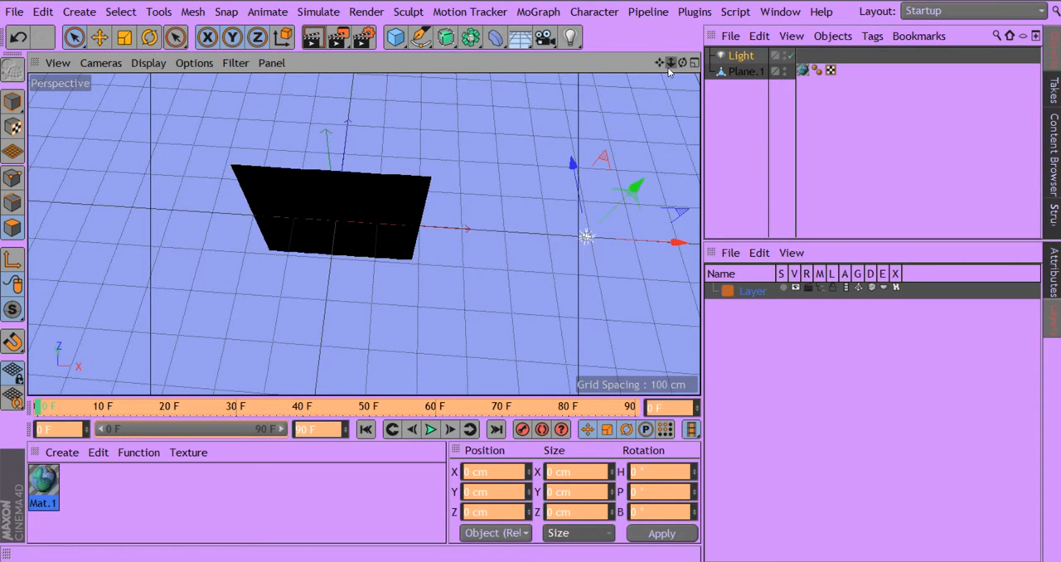
# Step: Move the light in front of the textured plane's dinosaur side and raise it slightly along the Y axis
pyautogui.moveTo(659, 63); pyautogui.dragTo(589, 4)
pyautogui.moveTo(508, 88); pyautogui.dragTo(515, 203)
pyautogui.moveTo(624, 280); pyautogui.dragTo(316, 297)
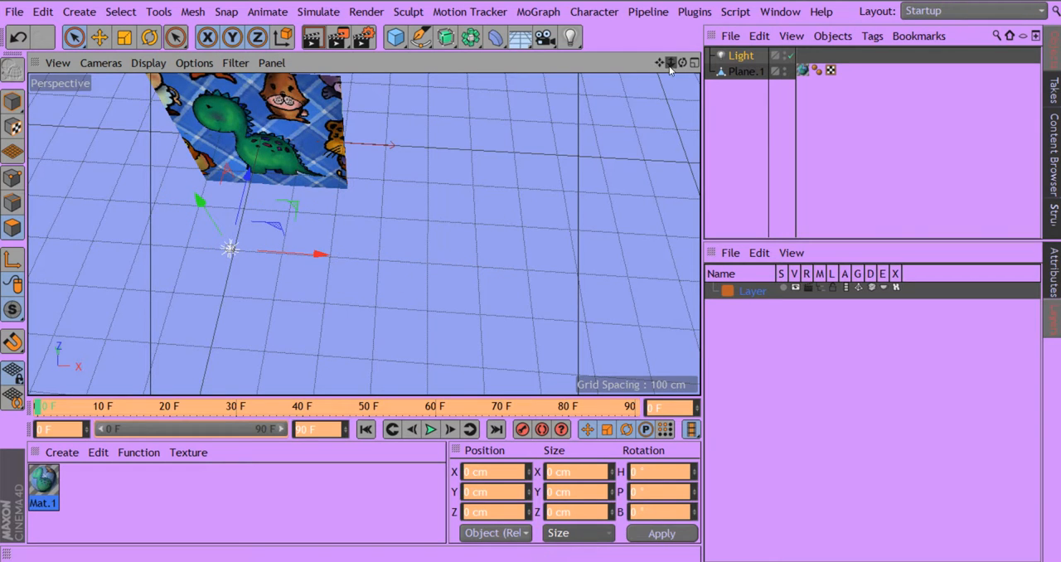
pyautogui.moveTo(659, 63); pyautogui.dragTo(732, 110)
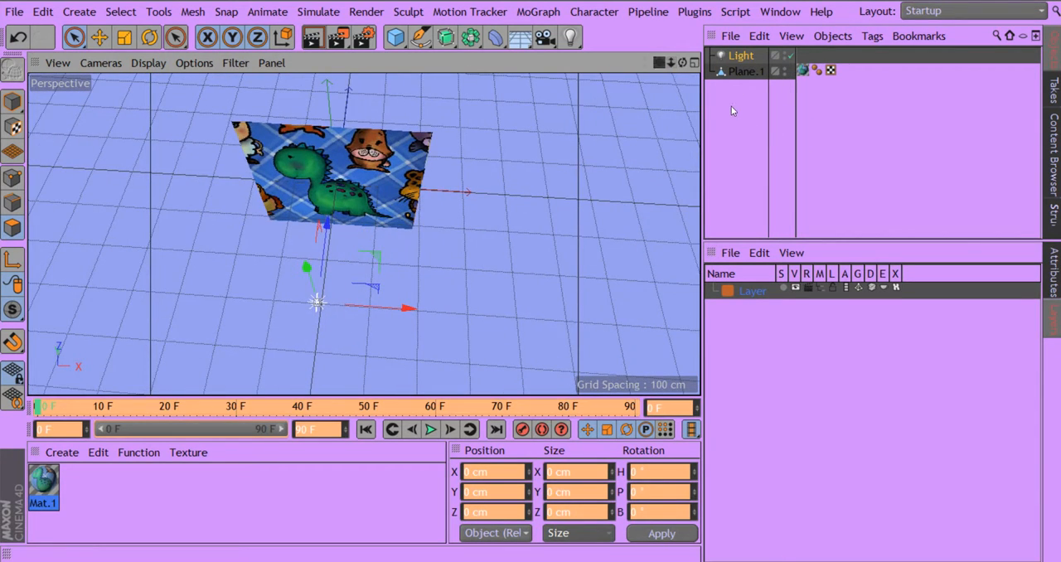
pyautogui.keyDown('alt'); pyautogui.moveTo(408, 199); pyautogui.dragTo(329, 199); pyautogui.keyUp('alt')
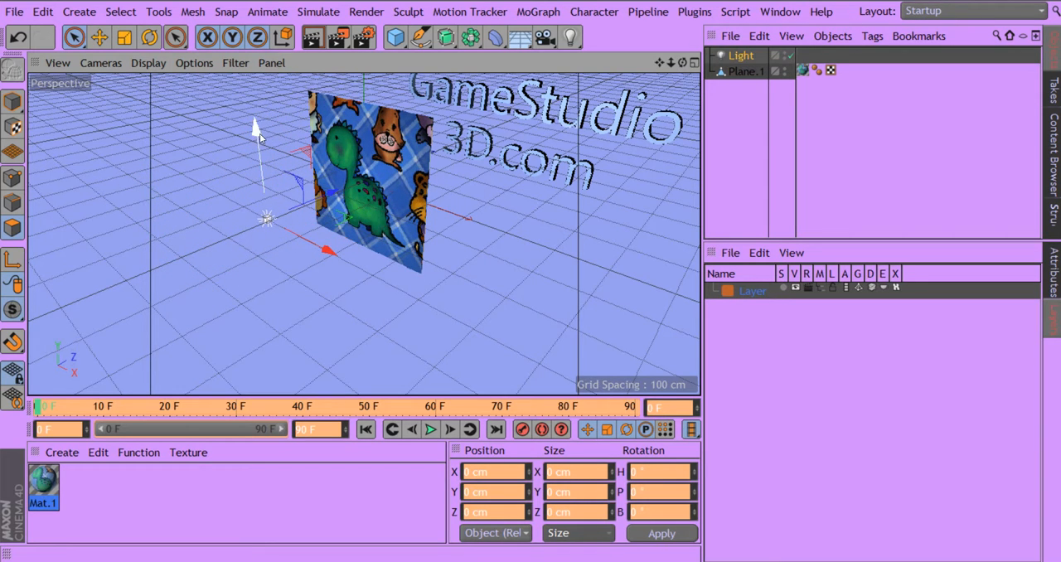
pyautogui.moveTo(257, 131); pyautogui.dragTo(263, 102)
# Step: Render the active view from the front to check the lighting on the textured plane
pyautogui.moveTo(682, 62)
pyautogui.mouseDown()
pyautogui.moveTo(666, 45)
pyautogui.moveTo(660, 90)
pyautogui.moveTo(660, 65)
pyautogui.moveTo(690, 64)
pyautogui.moveTo(680, 65)
pyautogui.mouseUp()
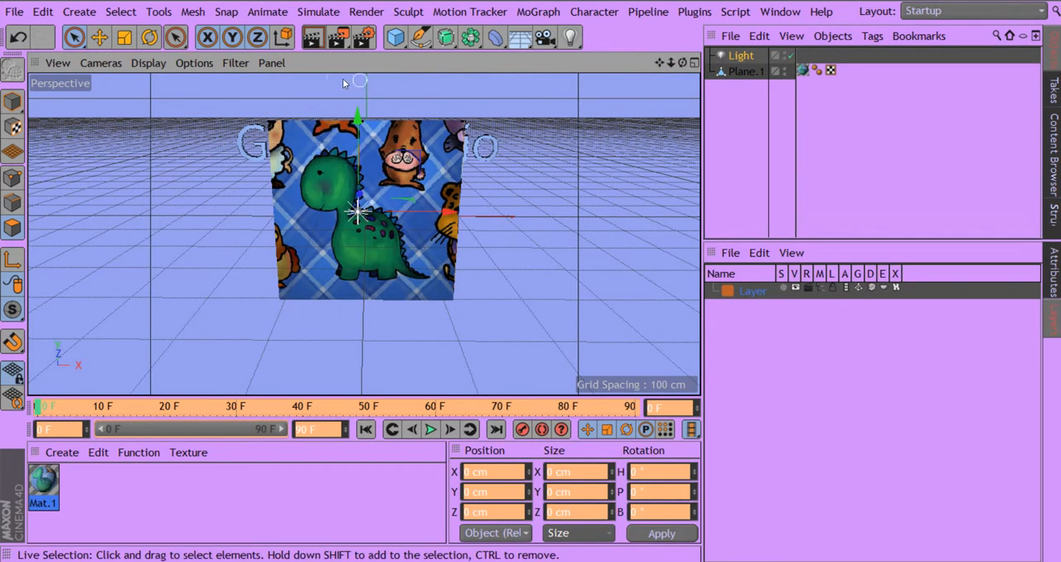
pyautogui.click(313, 38)
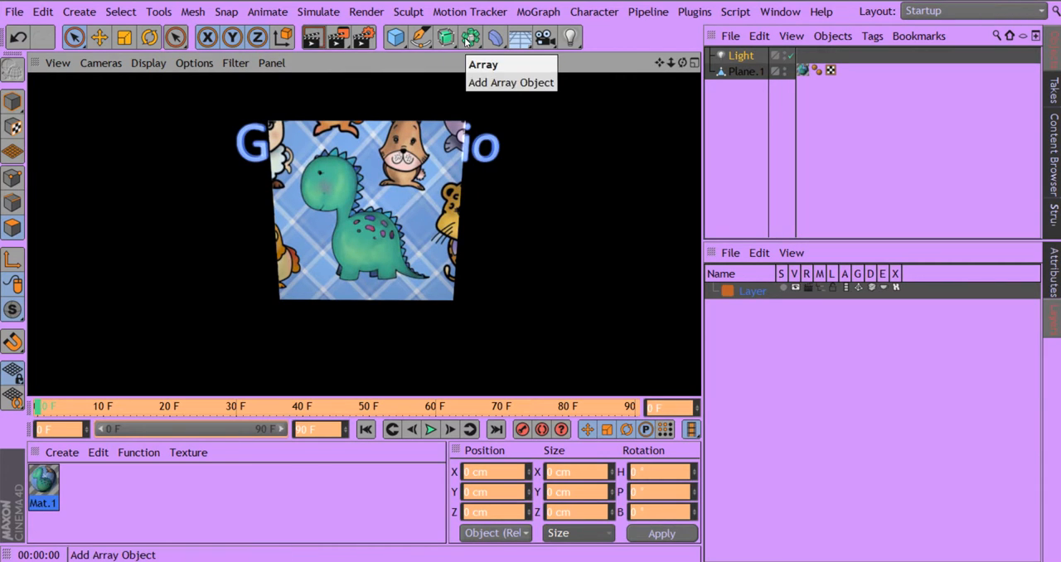
pyautogui.moveTo(672, 64); pyautogui.dragTo(628, 73)
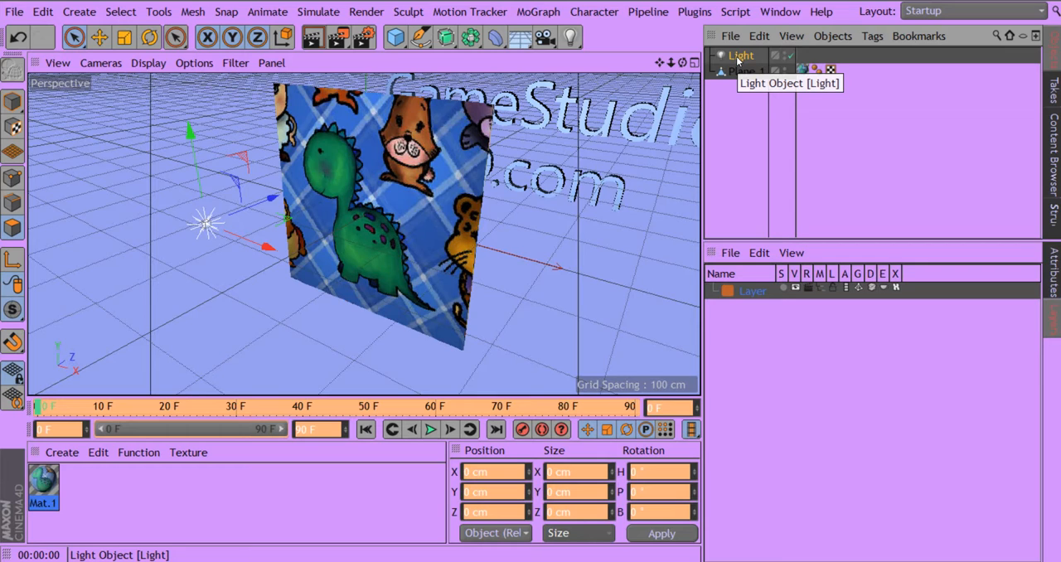
# Step: Duplicate the light and move the copy about 280 cm along the X axis
pyautogui.click(738, 58)
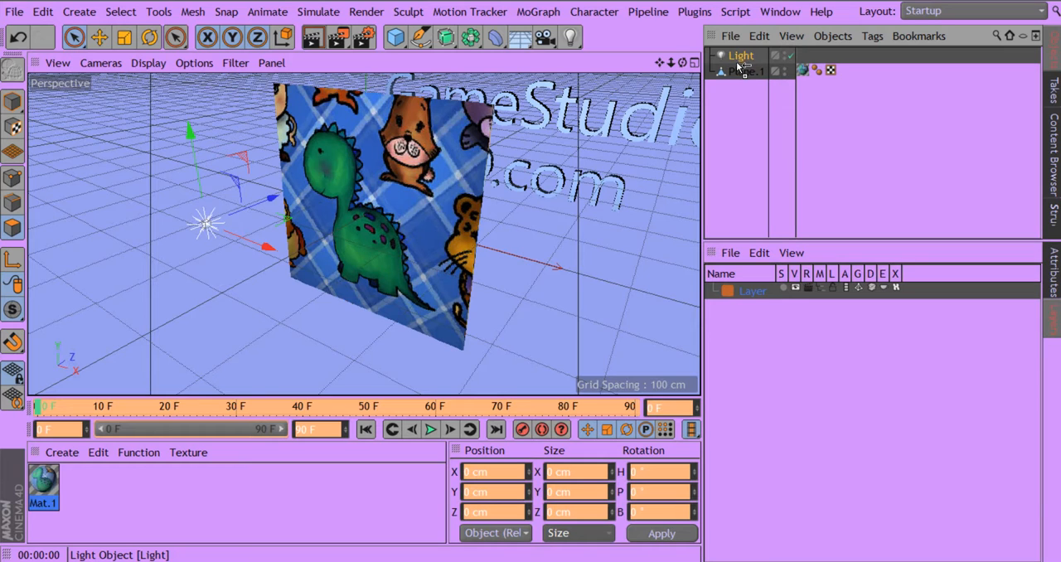
pyautogui.keyDown('ctrl'); pyautogui.moveTo(736, 68); pyautogui.dragTo(736, 66); pyautogui.keyUp('ctrl')
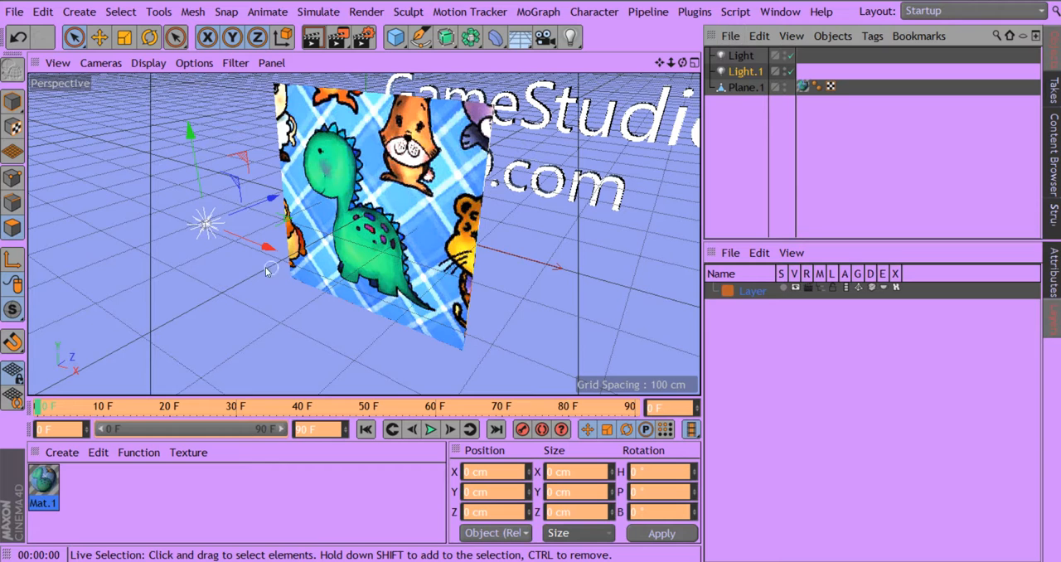
pyautogui.moveTo(264, 249); pyautogui.dragTo(262, 305)
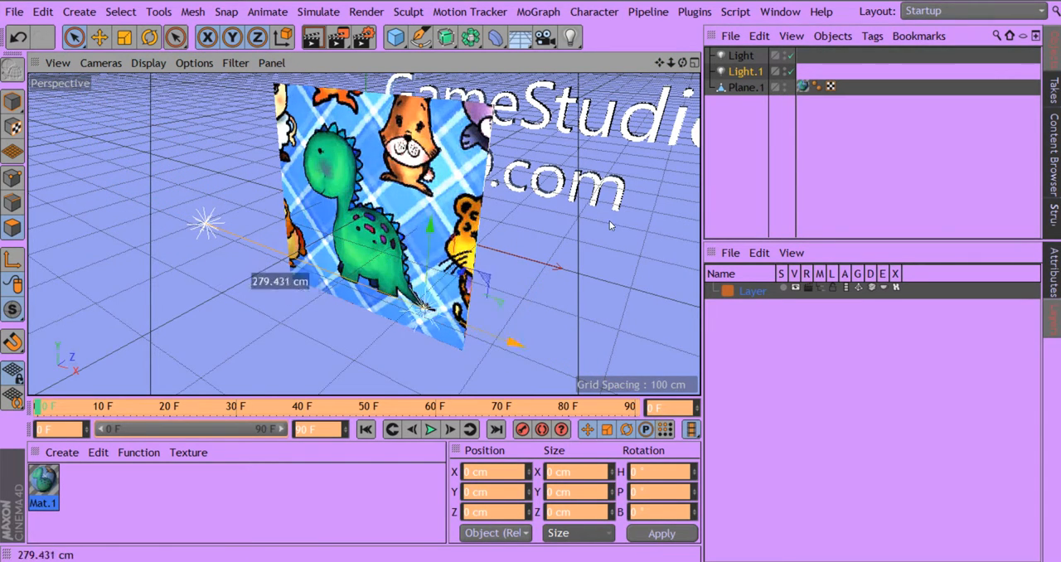
pyautogui.moveTo(610, 222); pyautogui.dragTo(569, 215)
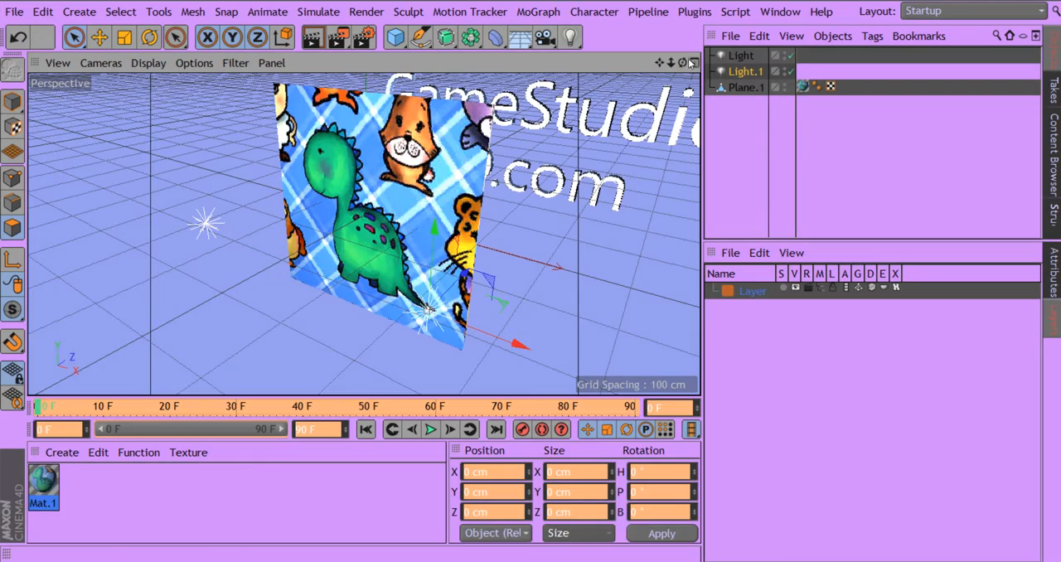
# Step: Move the duplicated light along the Z axis slightly closer to the textured plane
pyautogui.moveTo(684, 65); pyautogui.dragTo(825, 53)
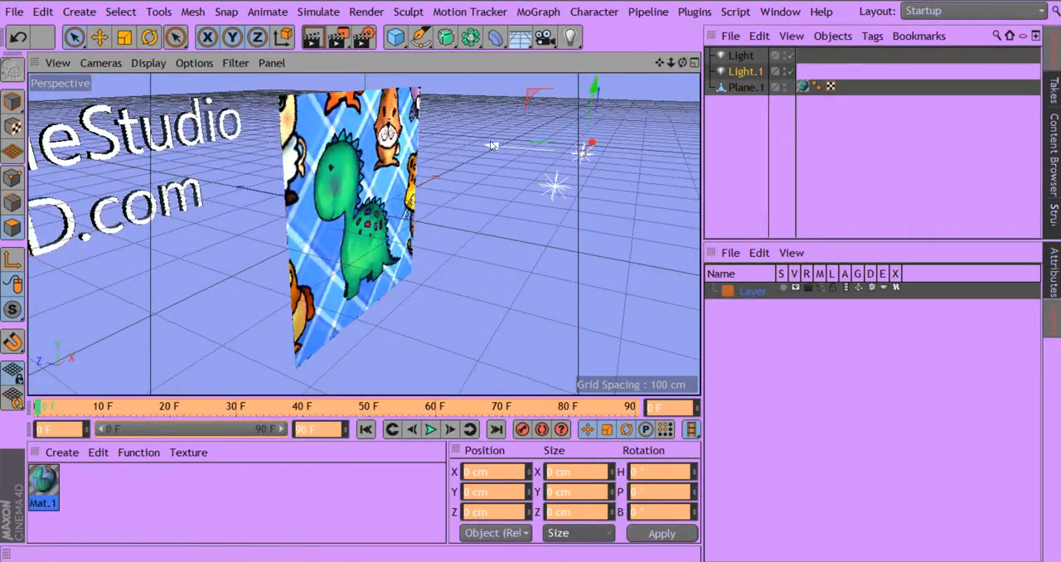
pyautogui.moveTo(493, 147); pyautogui.dragTo(435, 146)
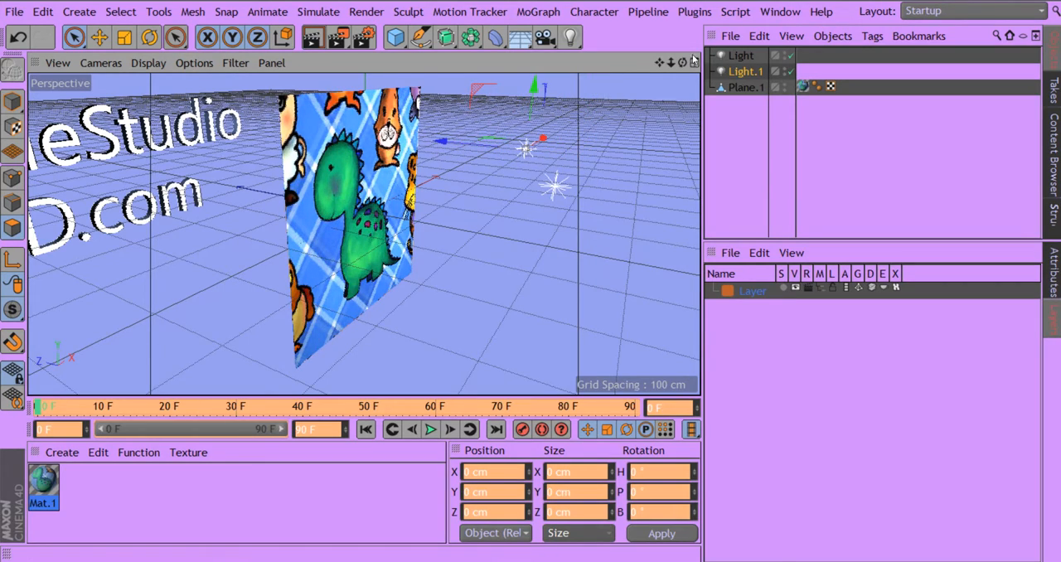
pyautogui.moveTo(671, 69); pyautogui.dragTo(542, 53)
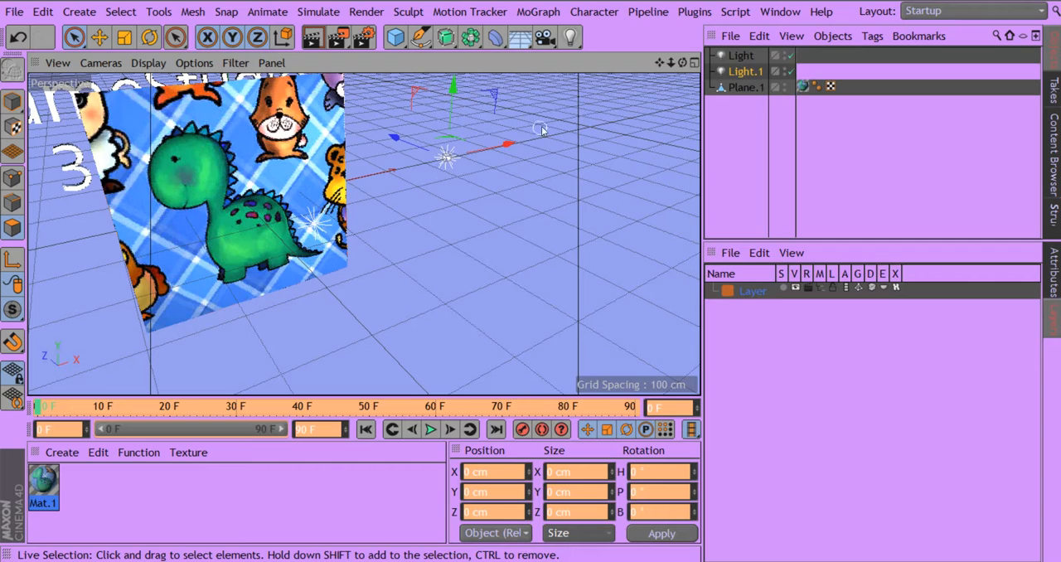
pyautogui.moveTo(682, 63); pyautogui.dragTo(608, 168)
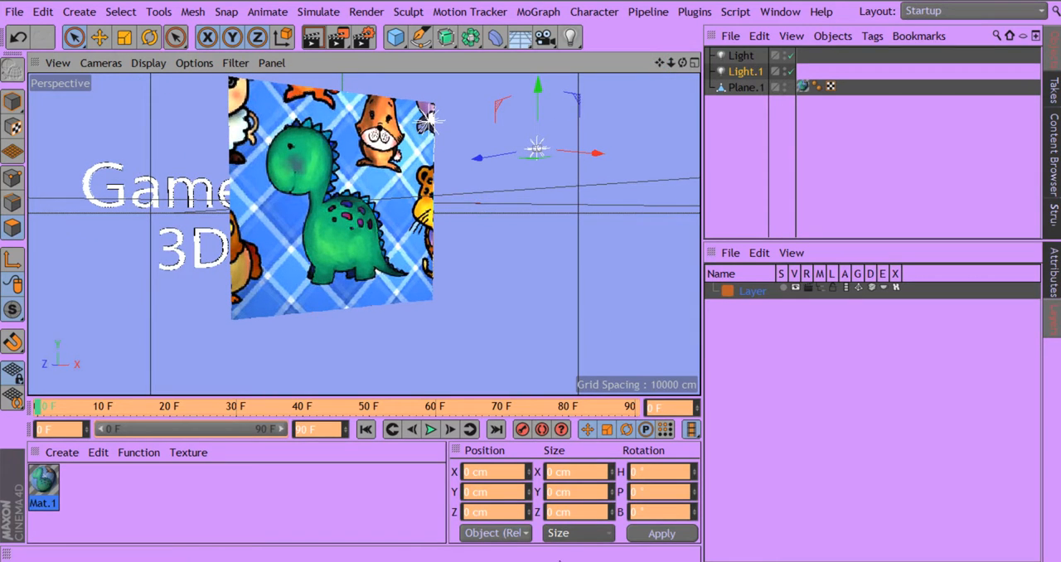